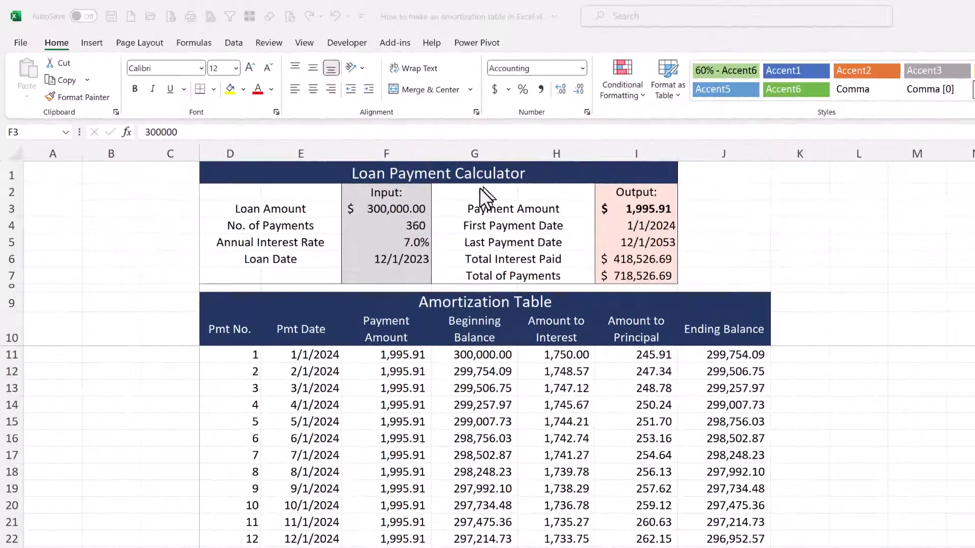
- Set the calculator's loan amount to 400,000 and the number of payments to 180
click(412, 207)
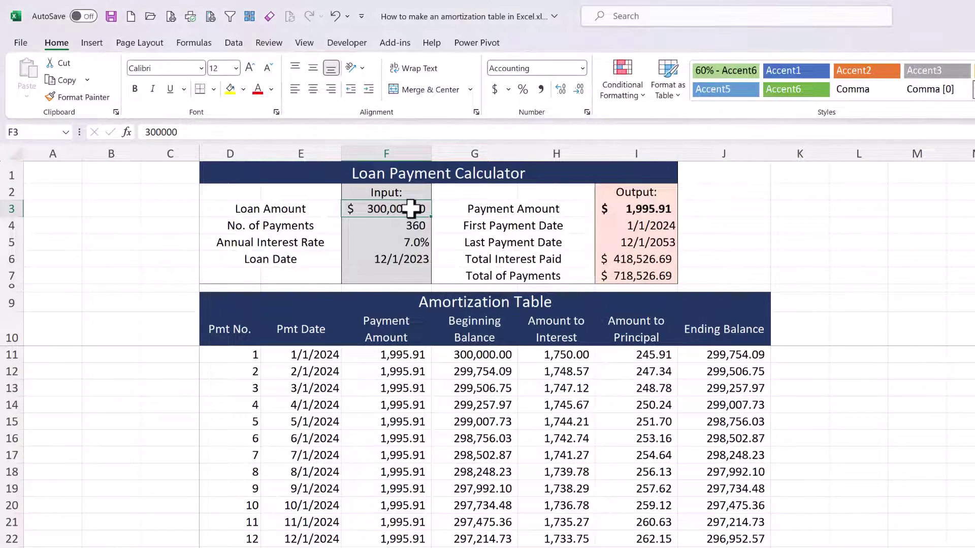
text(400000)
key(Return)
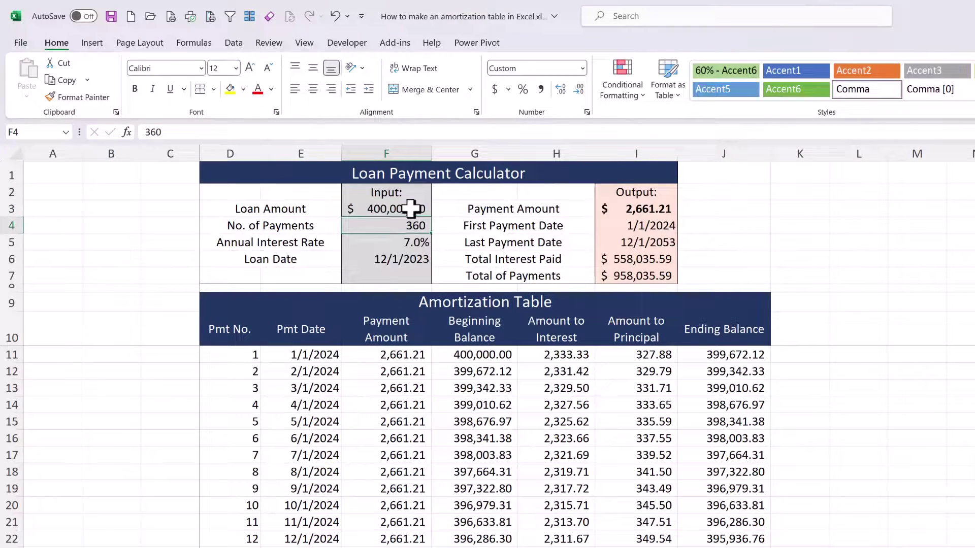
text(180)
- Change the loan amount in F3 to 40,000 and the number of payments to 60
click(411, 208)
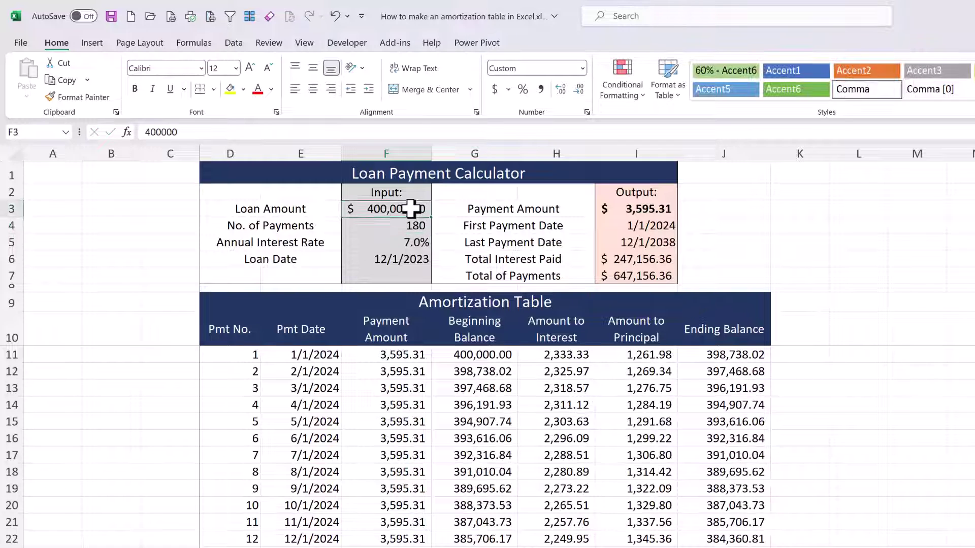
text(40000)
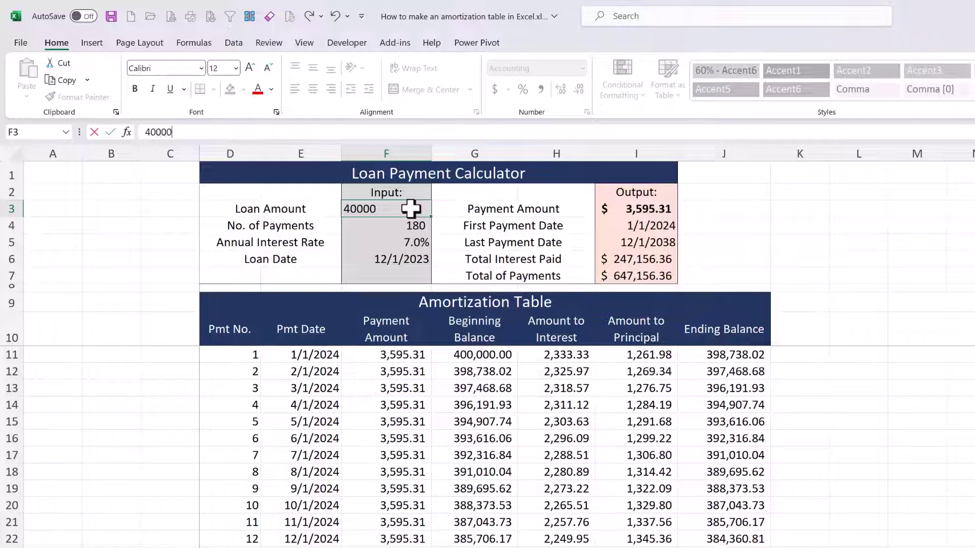
key(Return)
text(60)
key(ctrl+Return)
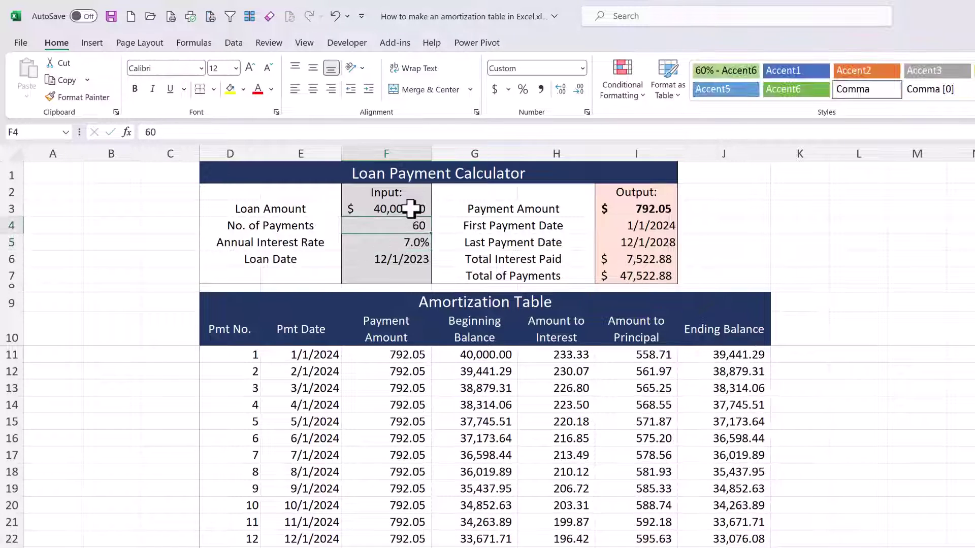
- Set the number of payments to 10 and the annual interest rate to 6%
text(10)
key(Return)
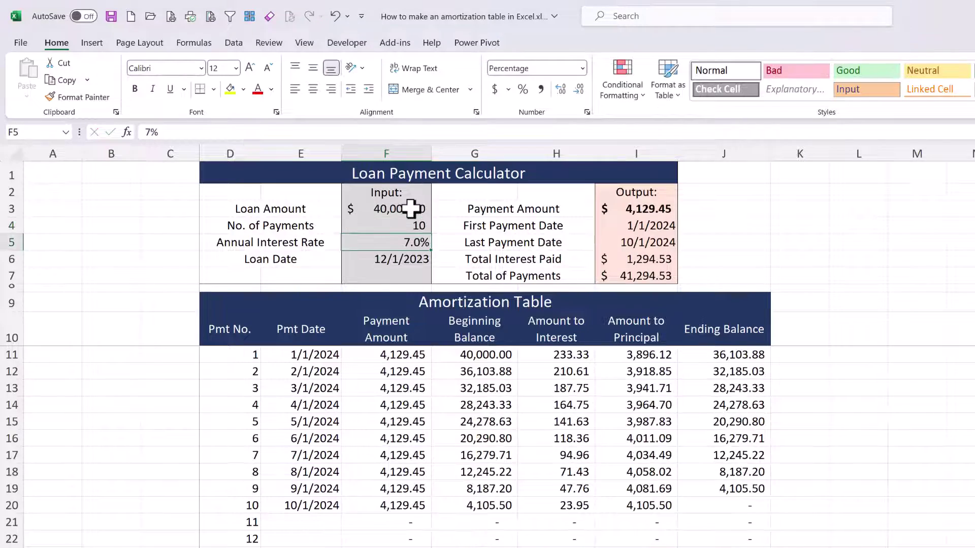
text(6)
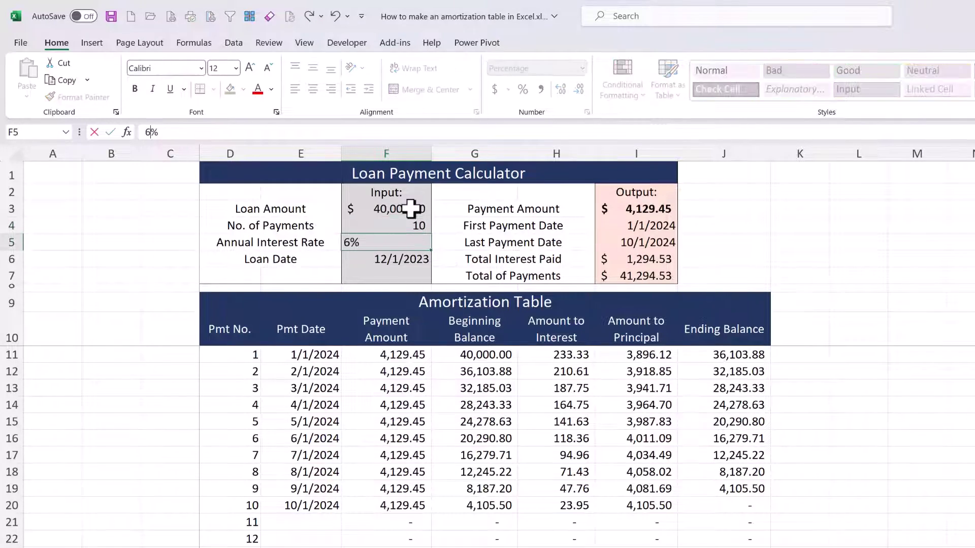
key(Return)
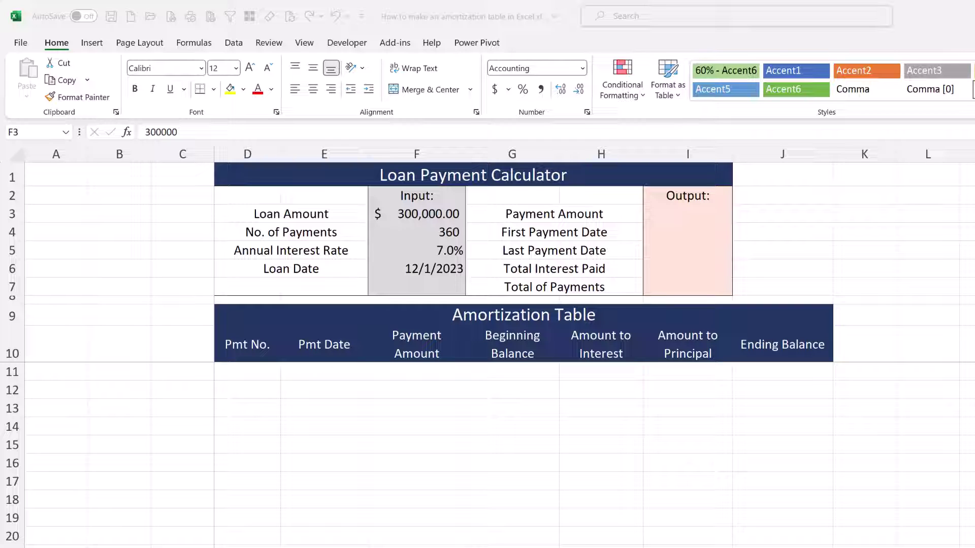
- Build a PMT function for the Payment Amount in I3, entering F5/12 as its Rate argument
click(675, 215)
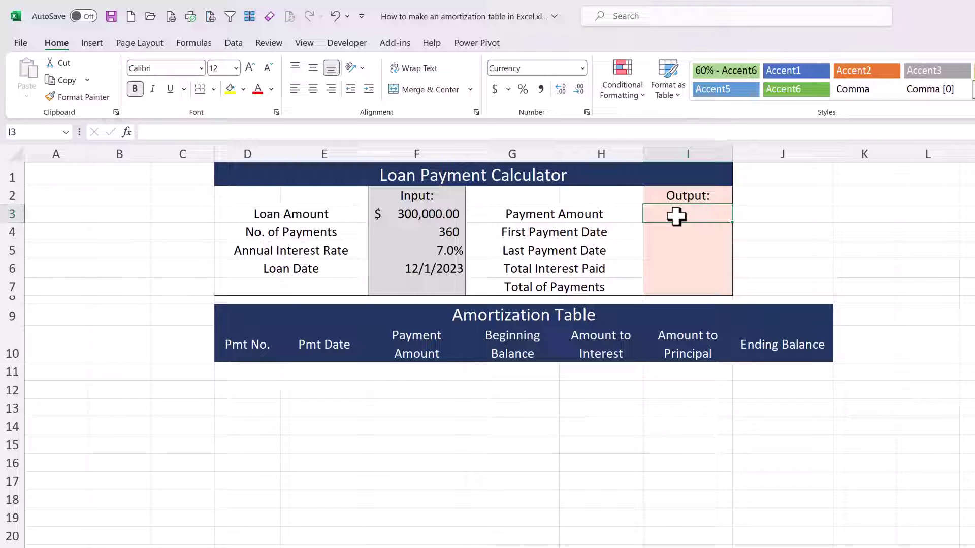
text(=pm)
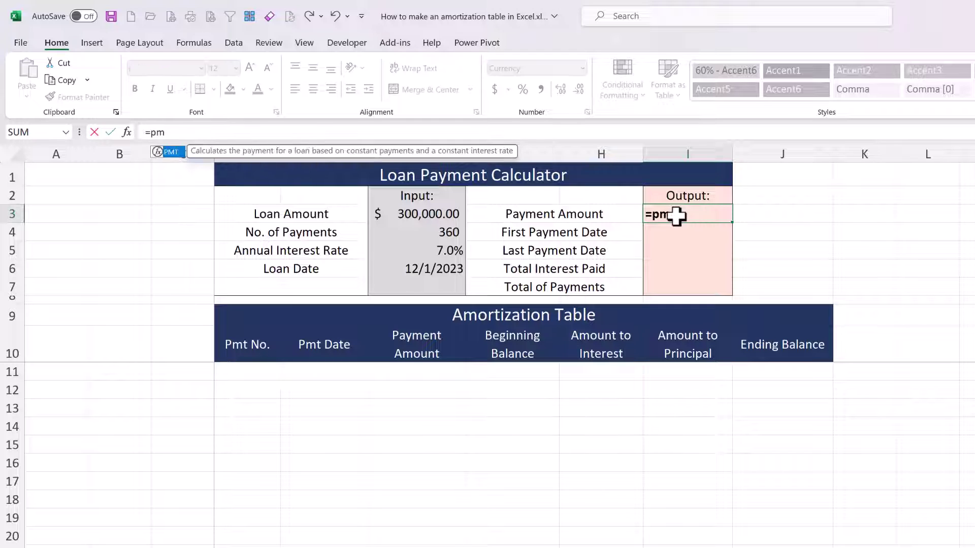
text(t()
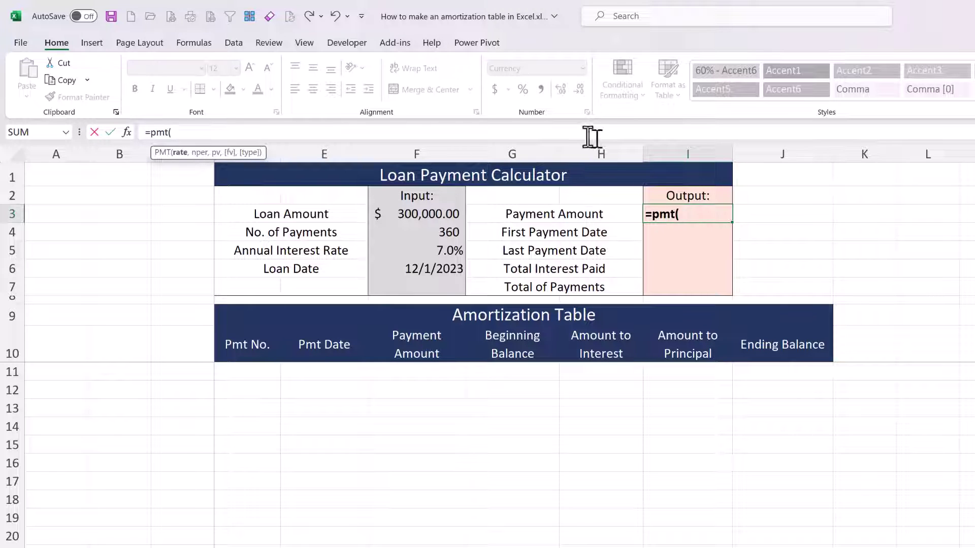
click(127, 132)
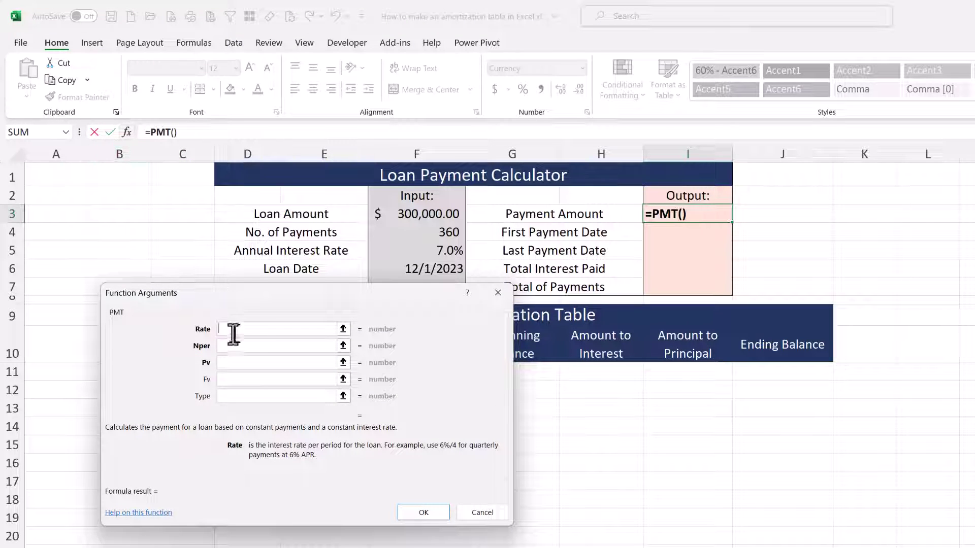
click(262, 329)
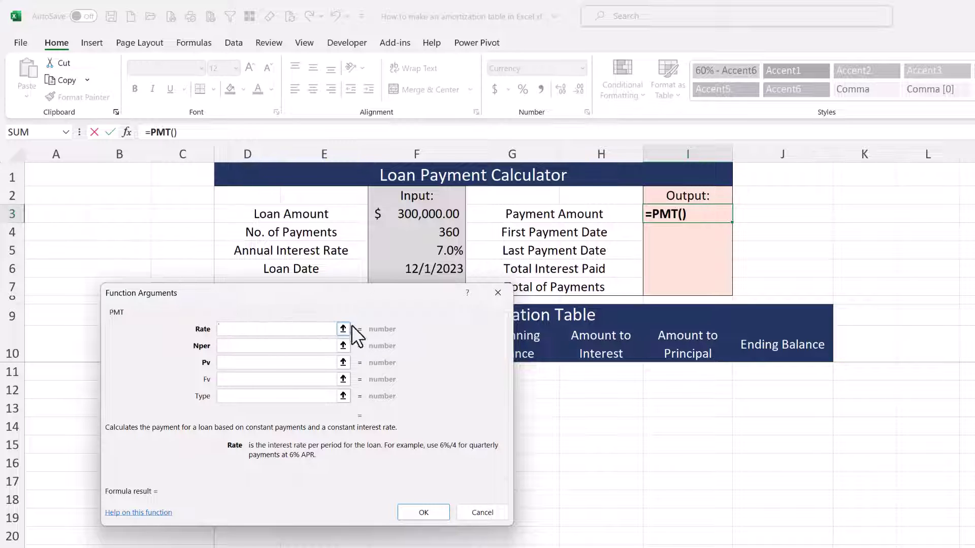
click(436, 251)
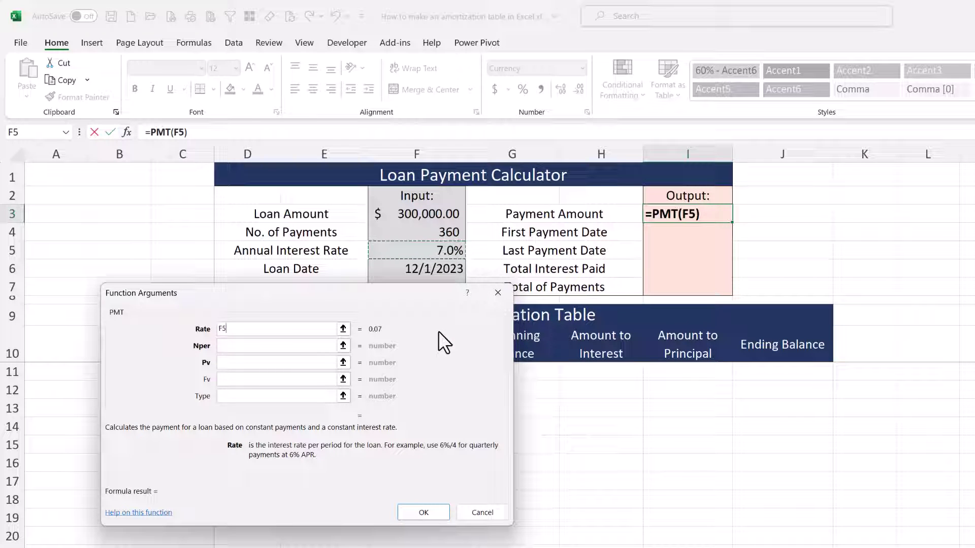
text(/12)
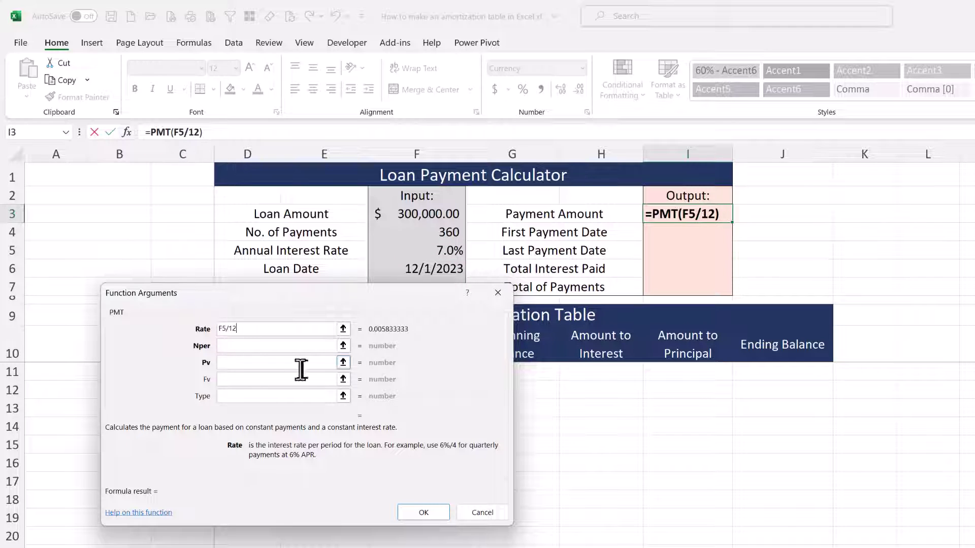
- Complete the PMT function with F4 as Nper and F3 as Pv, and negate the formula to give a positive payment
click(288, 346)
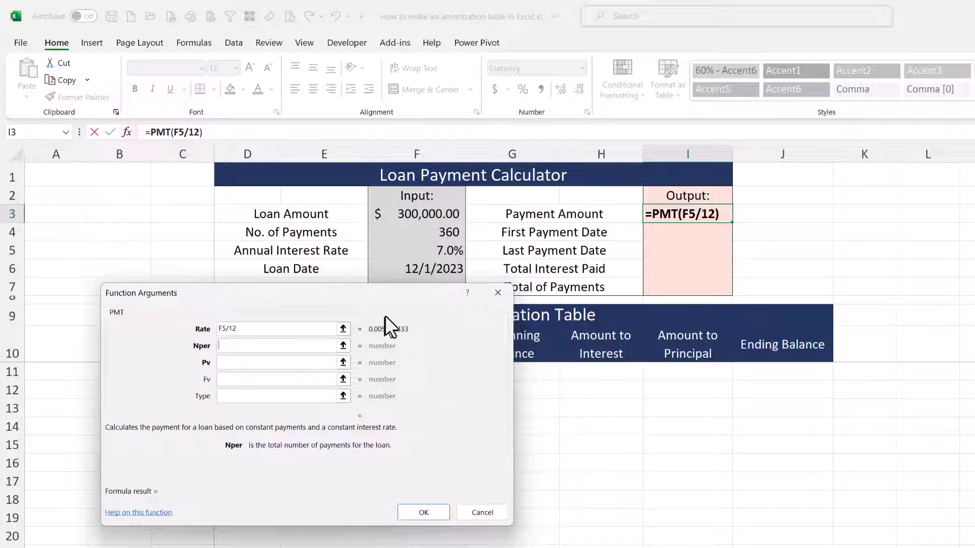
click(447, 232)
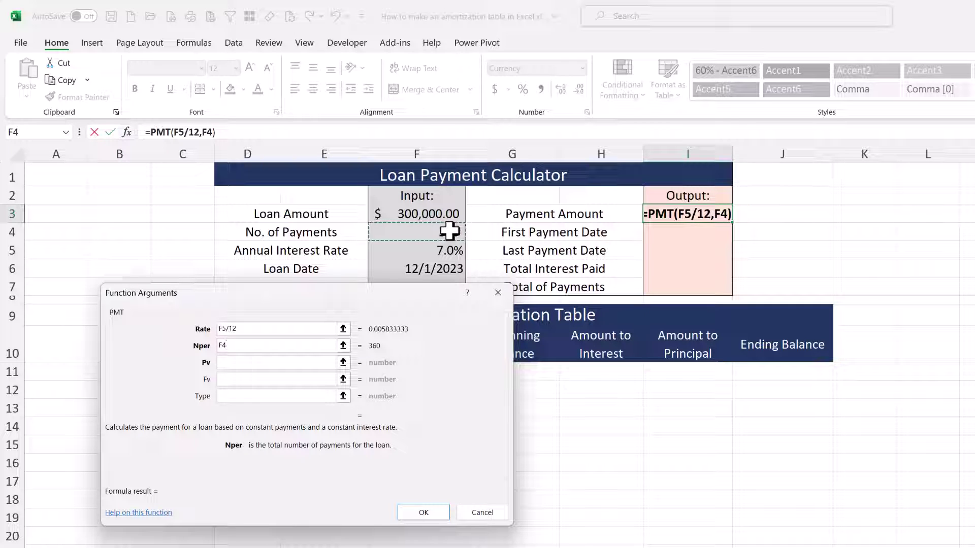
click(292, 363)
click(433, 214)
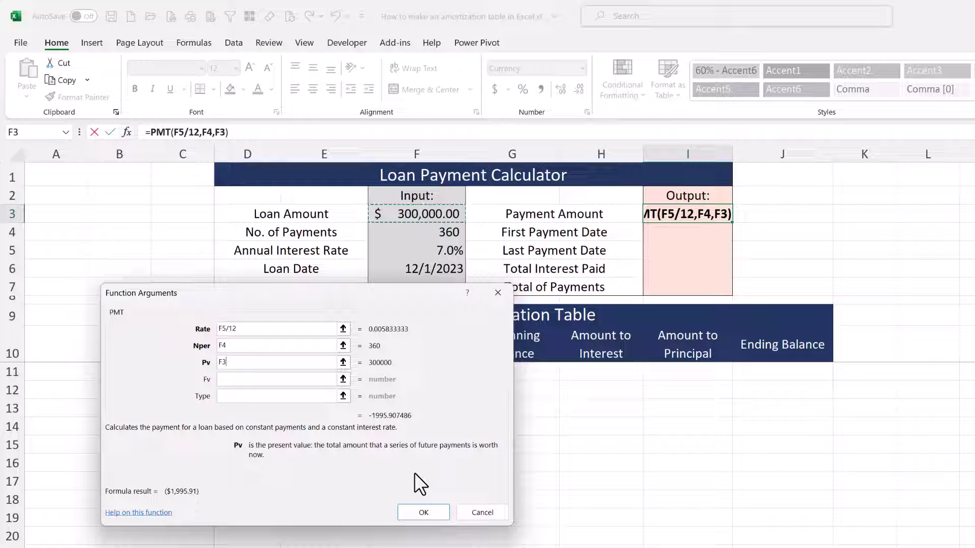
click(427, 513)
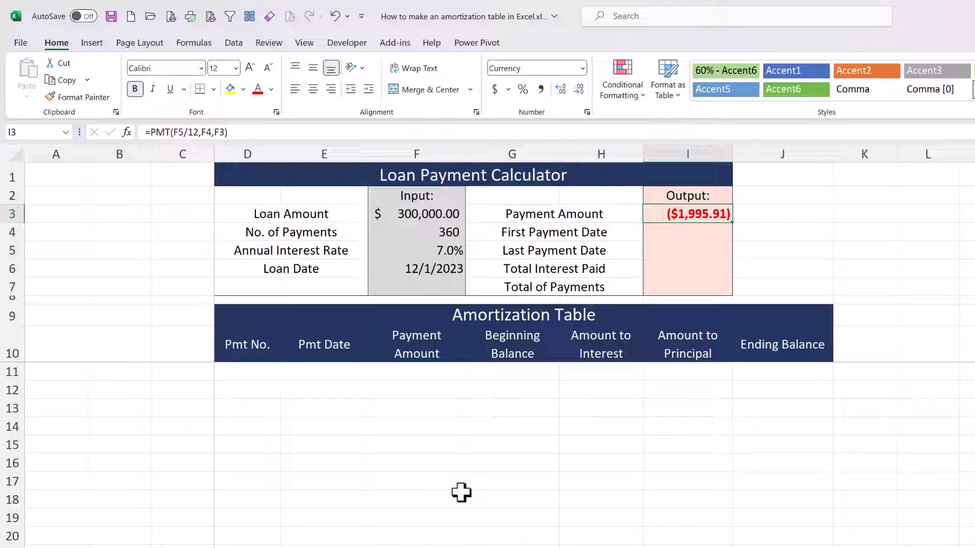
click(152, 132)
key(Return)
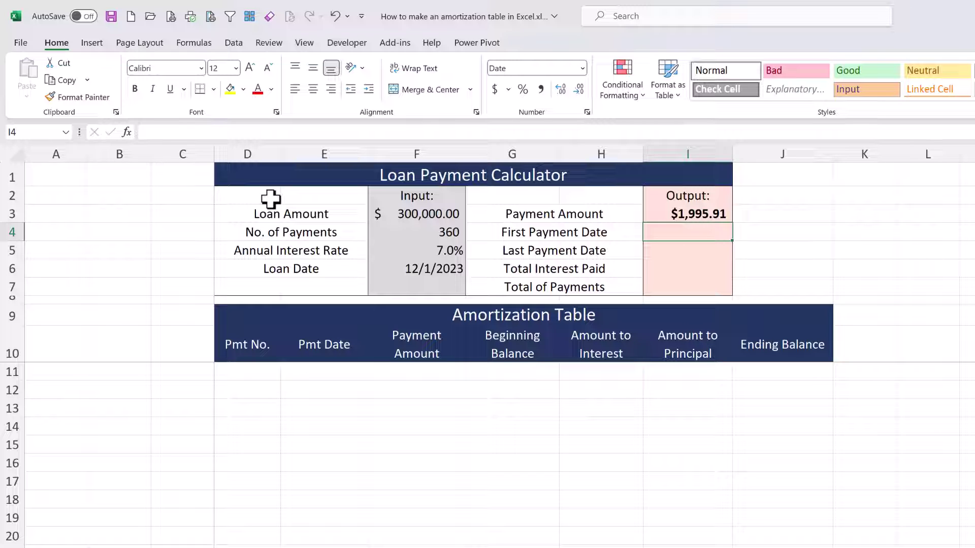
- Calculate the First Payment Date in I4 as one month after the loan date with =EDATE(F6,1)
text(=edate()
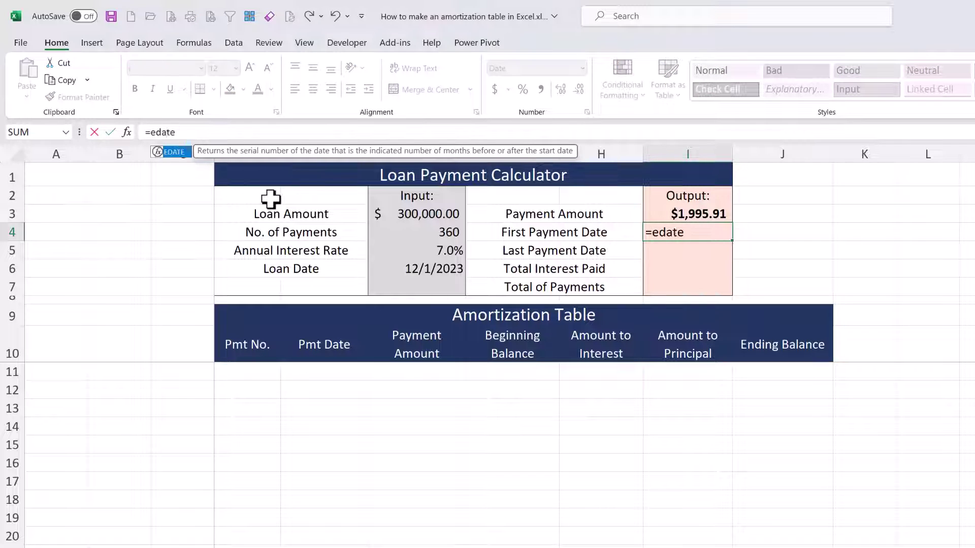
click(438, 271)
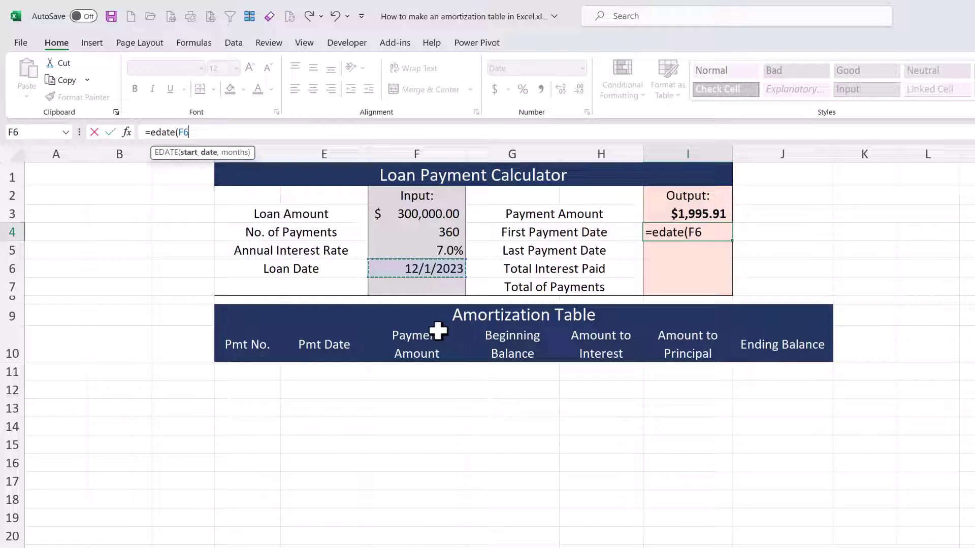
text(,1))
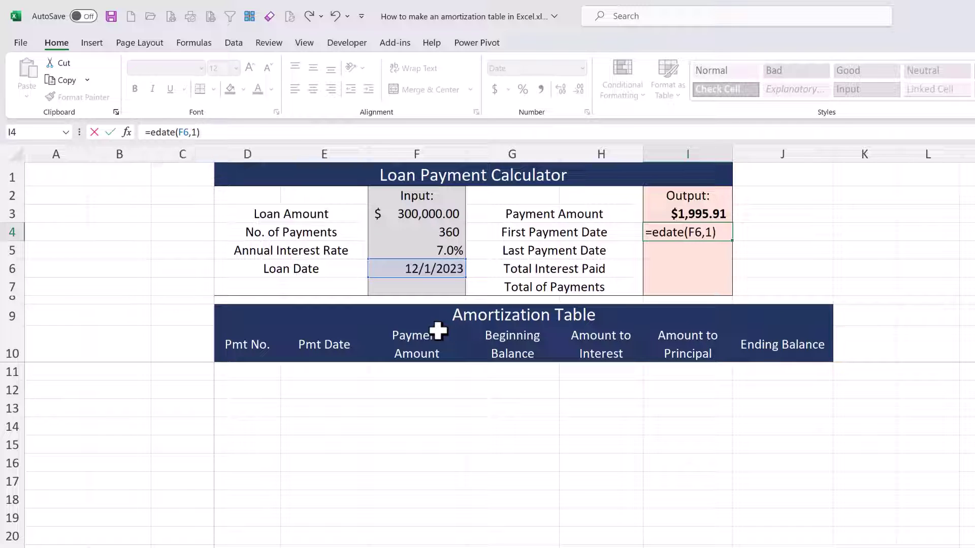
key(Return)
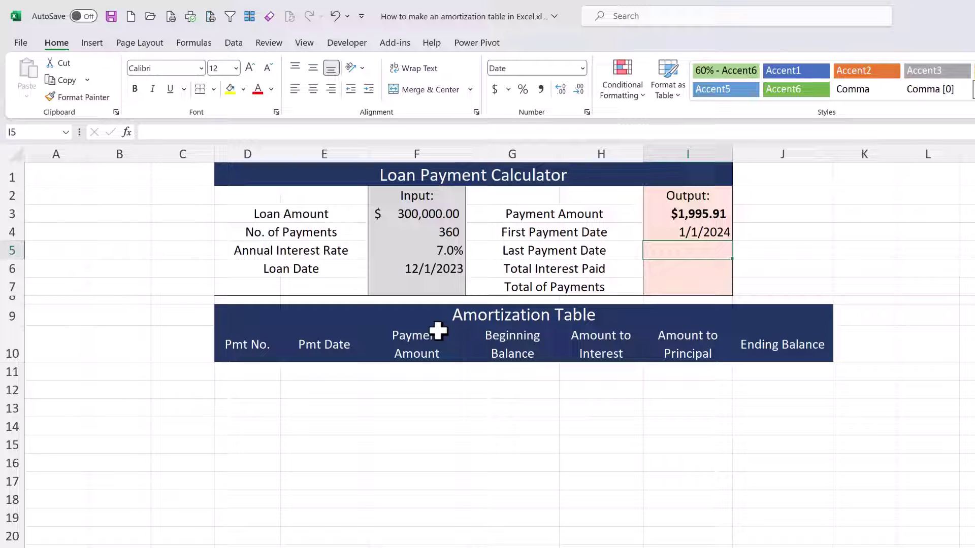
- Calculate the Last Payment Date in I5 from the loan date and number of payments with =EDATE(F6,F4)
text(=edate)
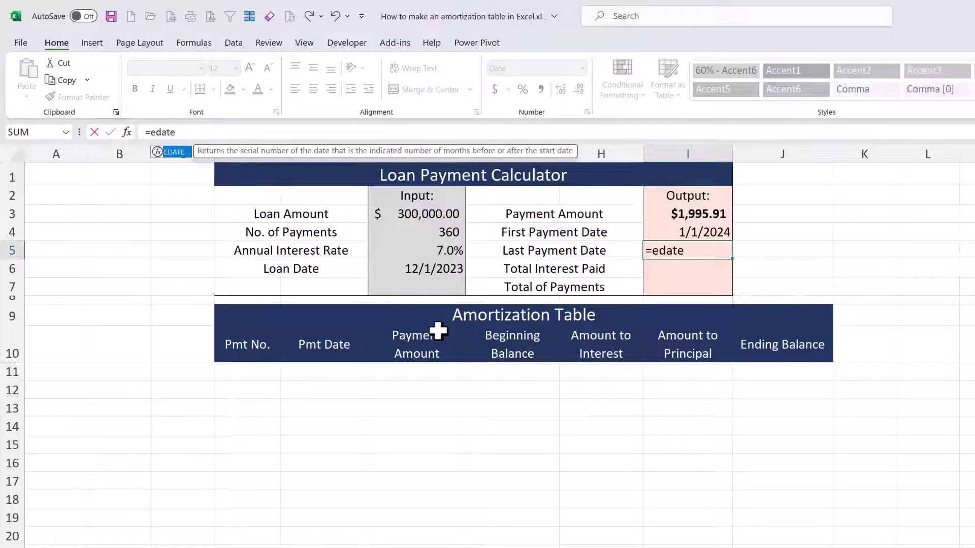
text(()
click(415, 268)
text(,)
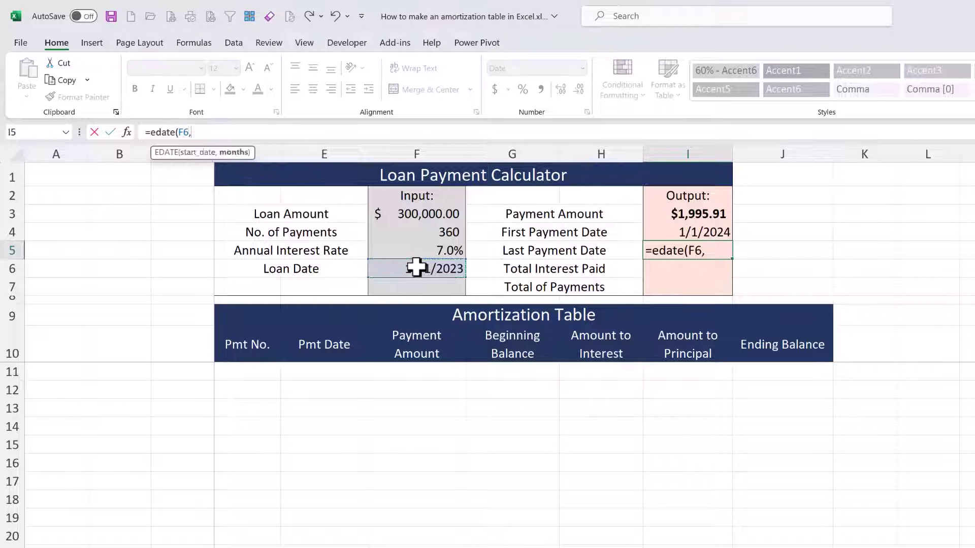
click(431, 229)
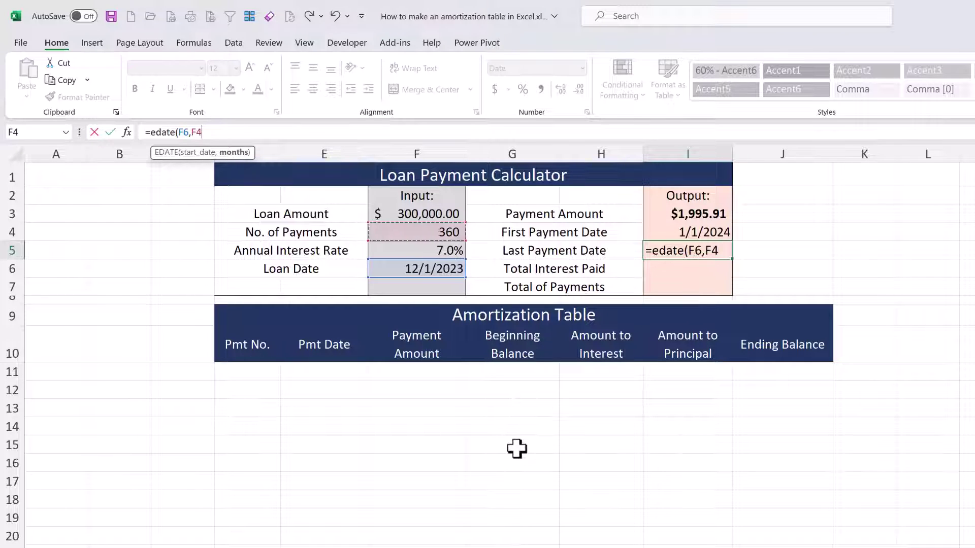
text())
key(Return)
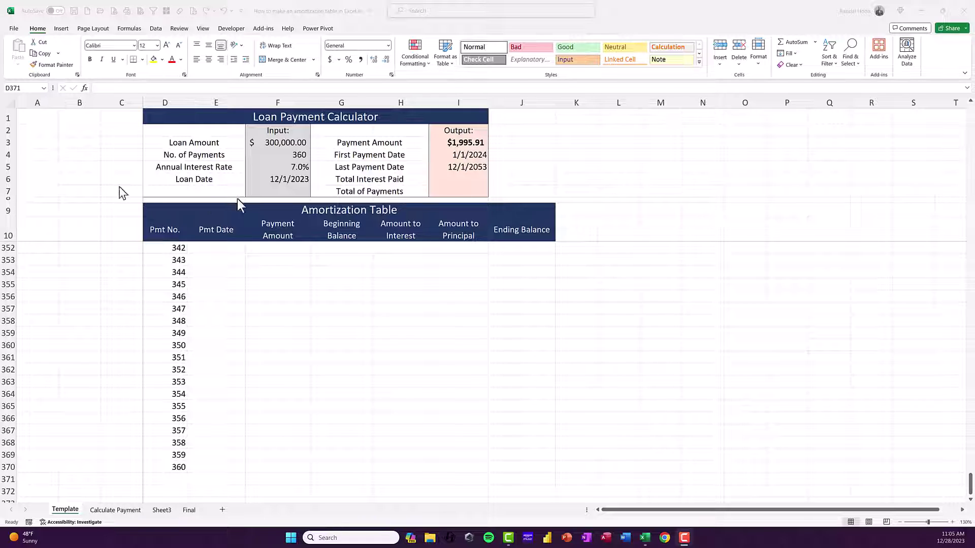
- Enter =EDATE(F6,1) in E11 as the payment date for payment 1 of the amortization table
click(232, 229)
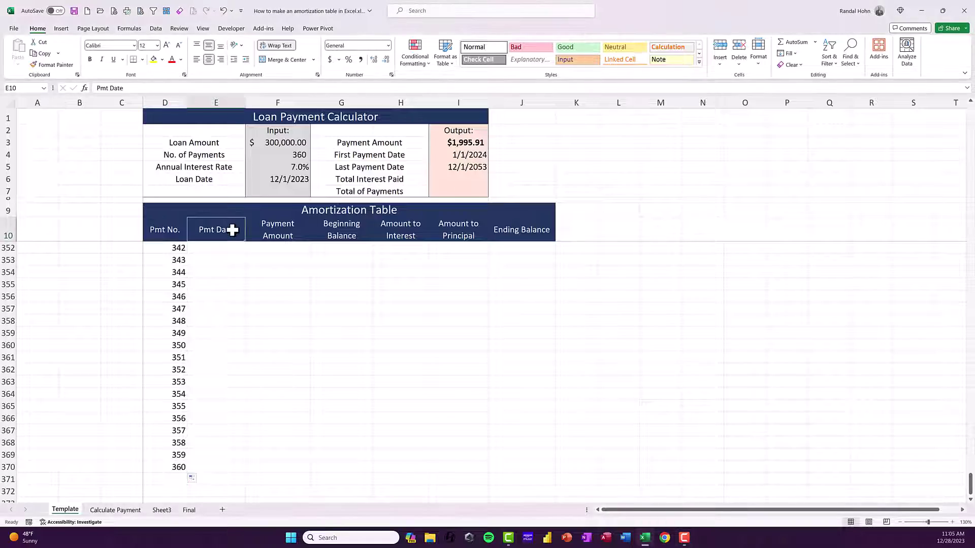
key(Down)
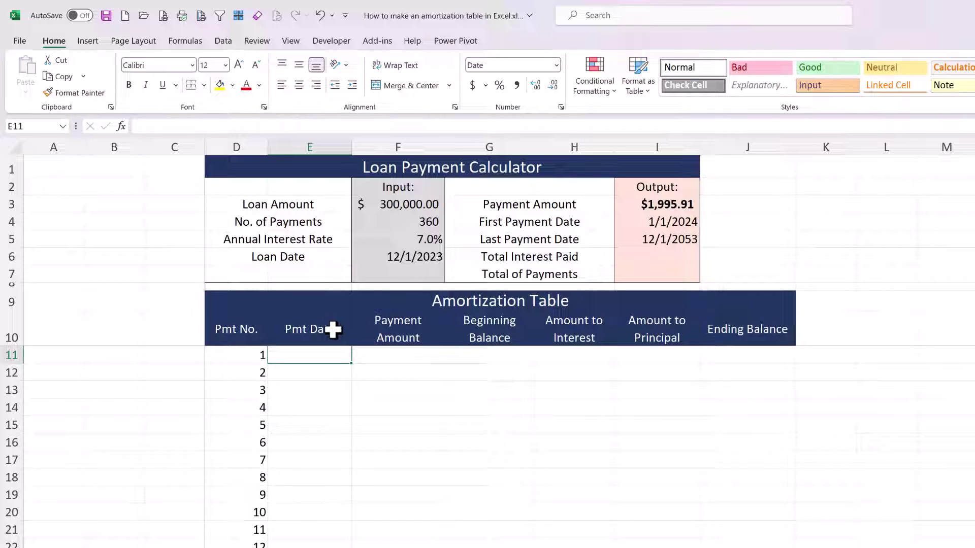
text(=ed)
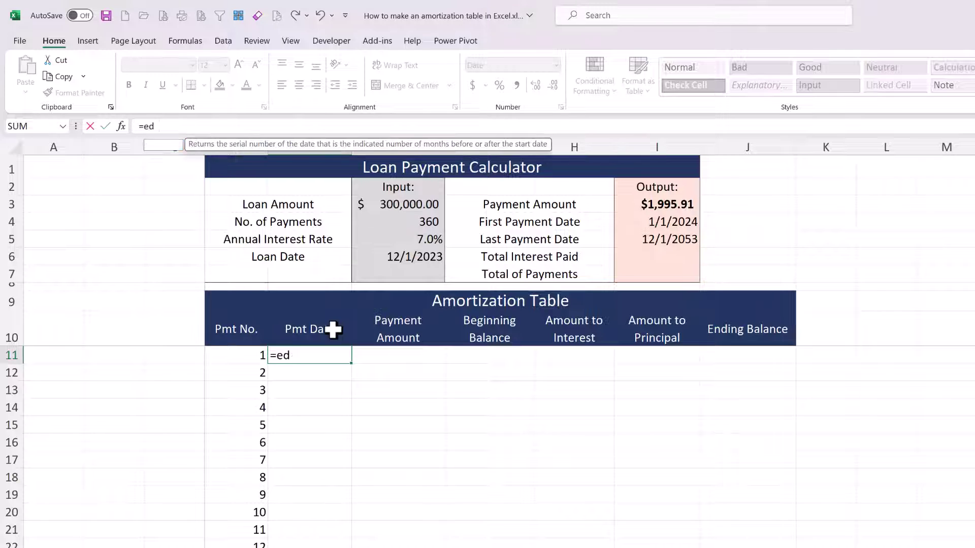
text(ate()
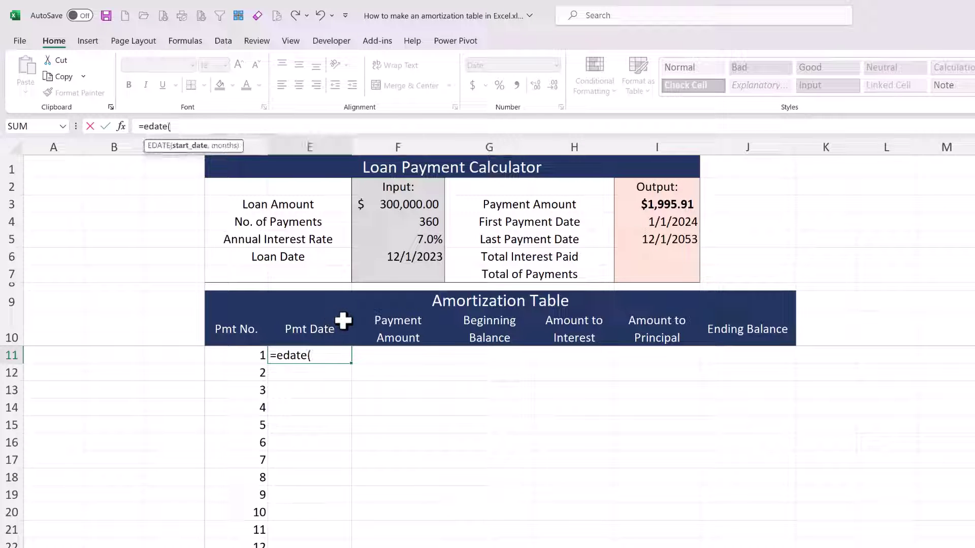
click(399, 257)
text(,1))
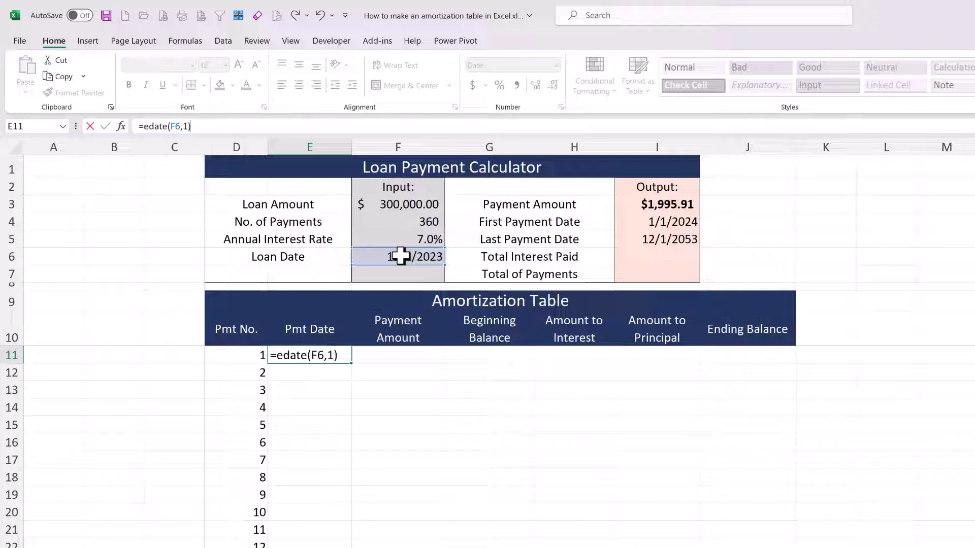
key(Return)
- Link the Payment Amount for payment 1 in F11 to the calculated payment in I3 with =+I3
key(Up)
key(Right)
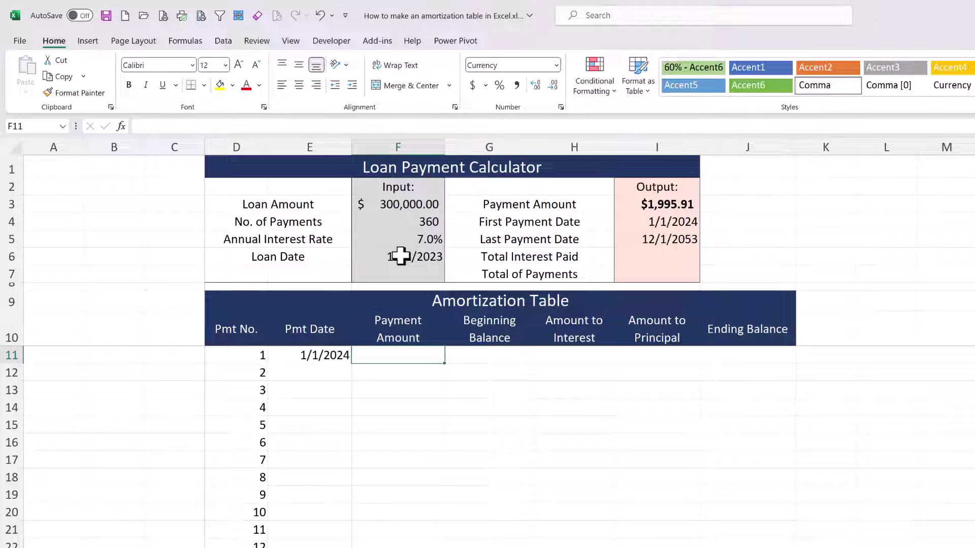
text(+)
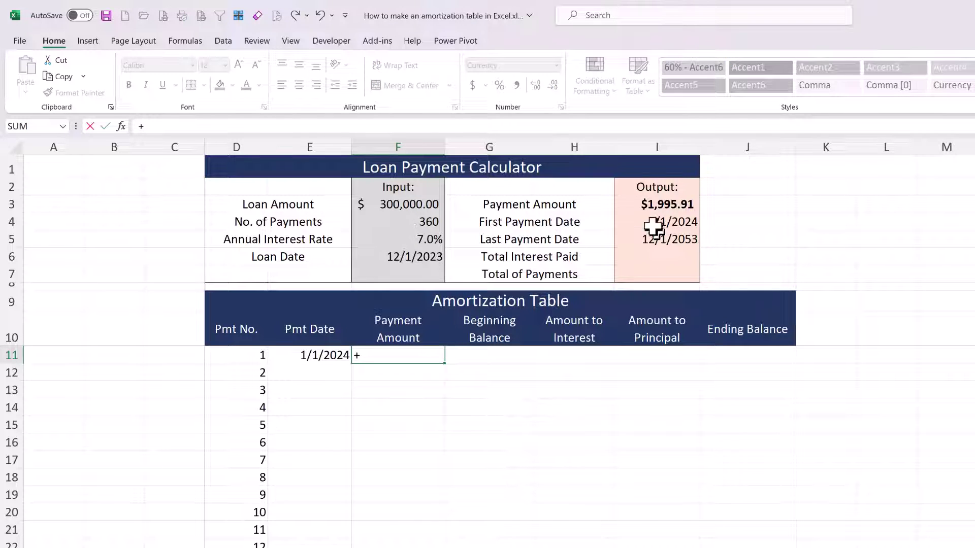
click(661, 205)
key(Return)
key(Up)
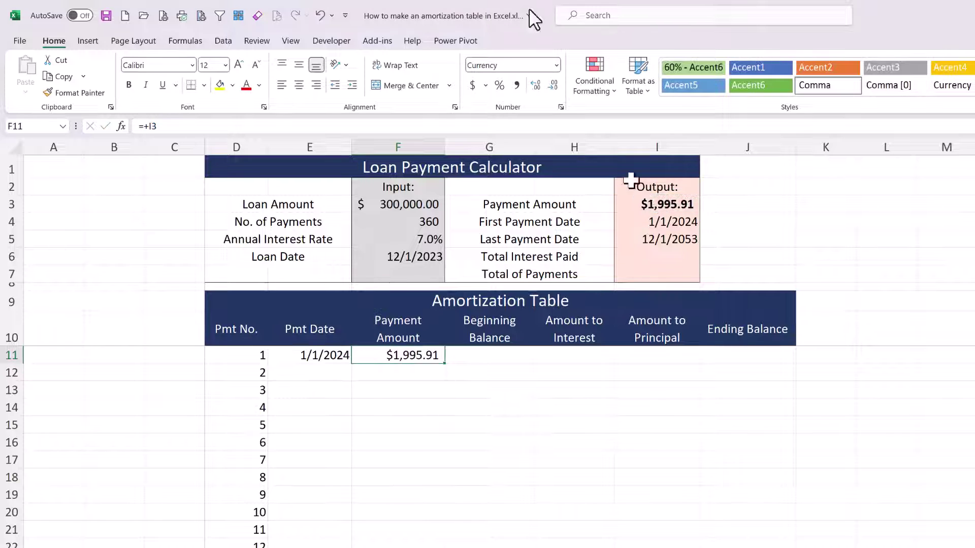
click(151, 126)
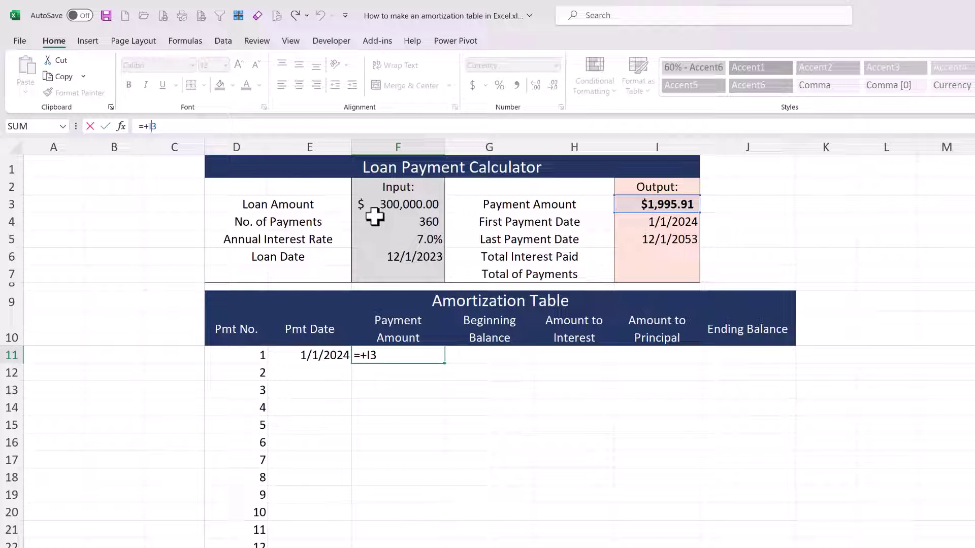
key(Return)
key(Up)
- Set the Beginning Balance for payment 1 in G11 to the loan amount with =+F3
key(Right)
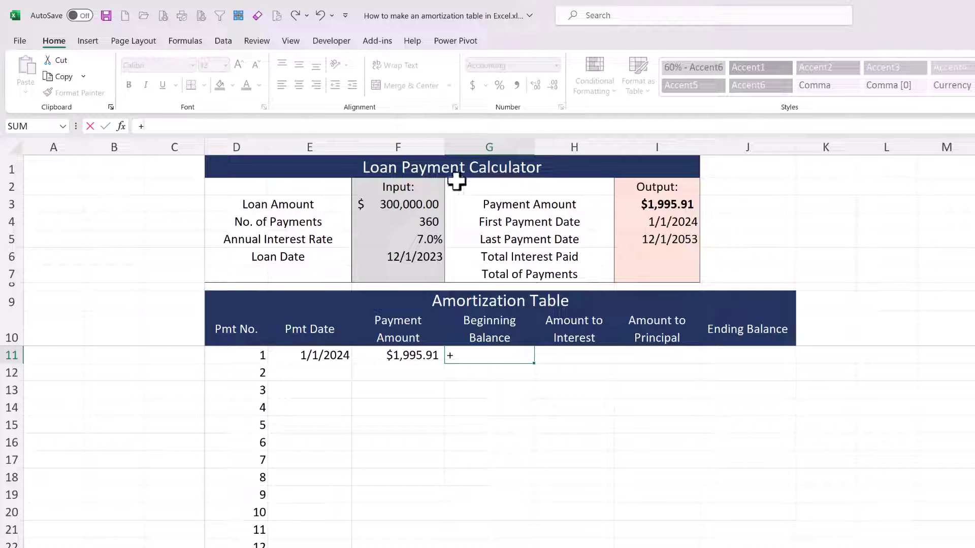
click(426, 206)
key(Return)
key(Up)
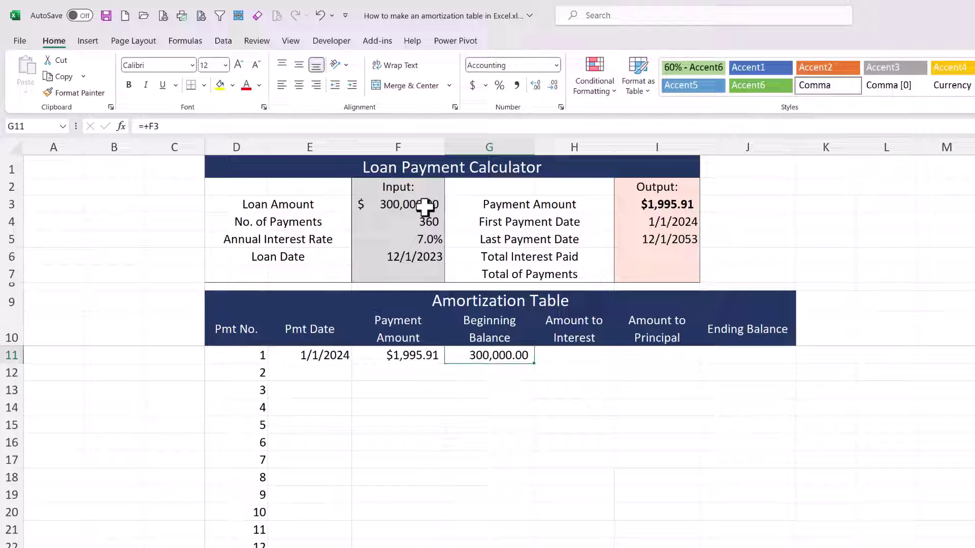
- Calculate the Amount to Interest for payment 1 in H11 with =+F3*F5/12
click(592, 352)
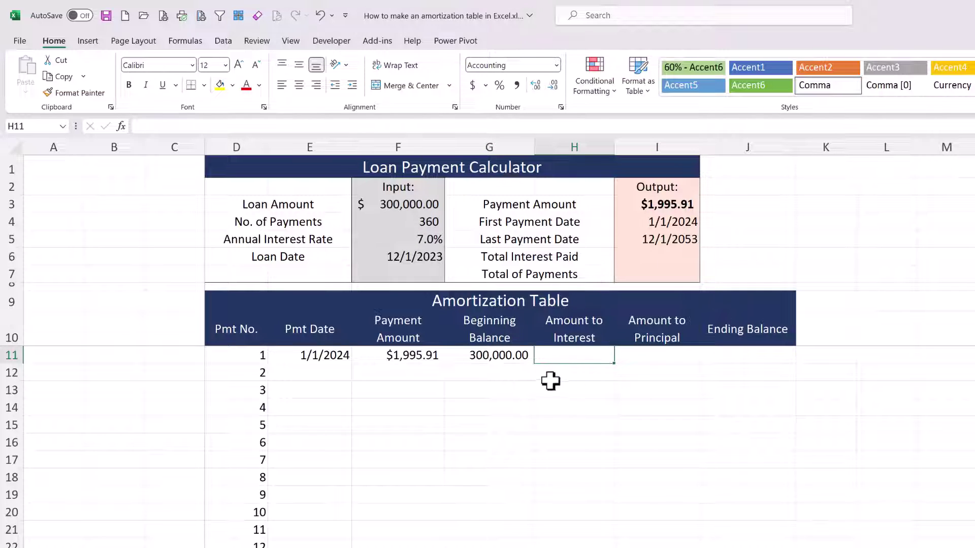
text(+)
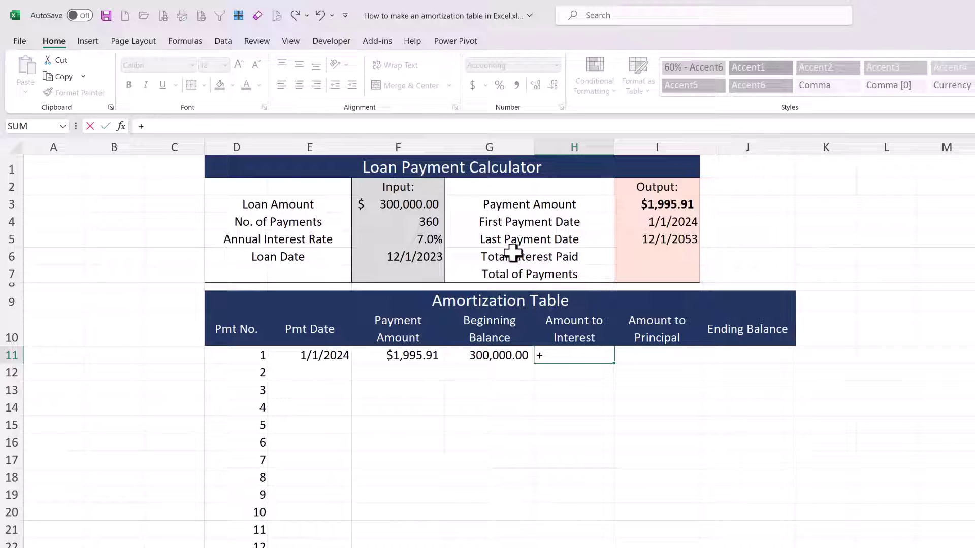
click(402, 199)
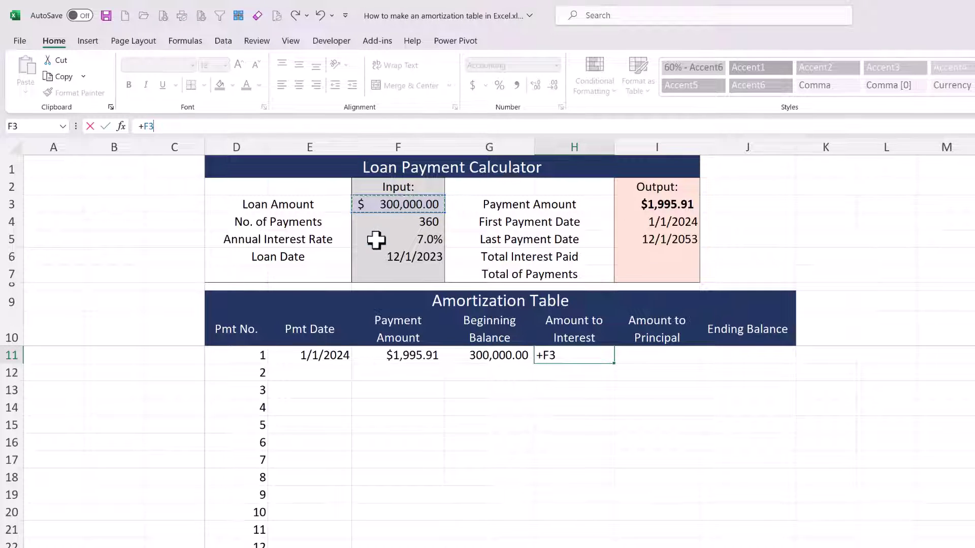
text(*)
click(407, 241)
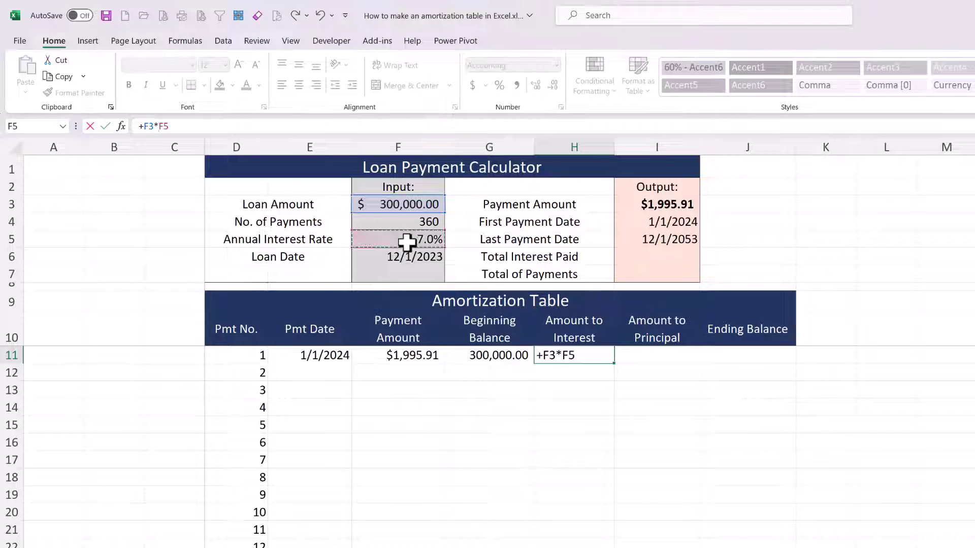
text(/12)
key(Return)
key(Up)
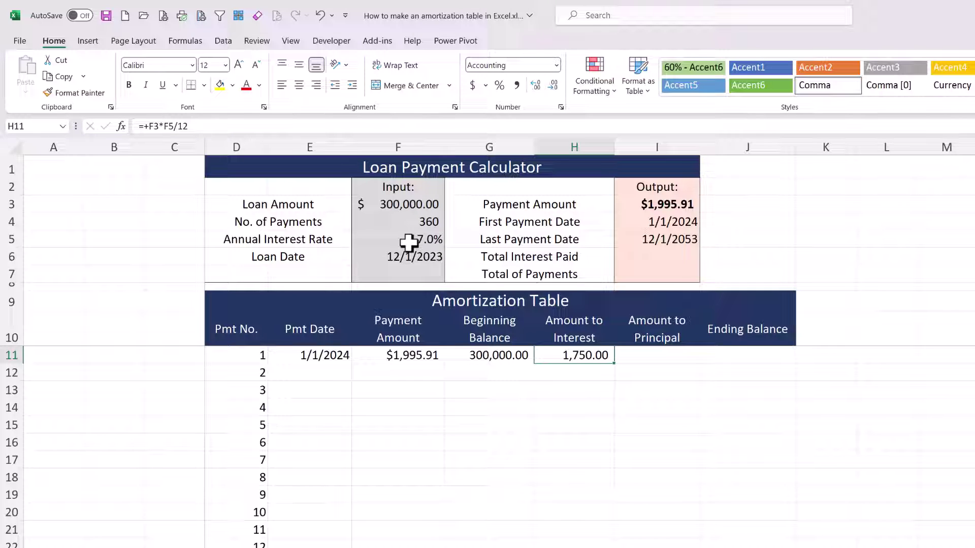
- Calculate the Amount to Principal for payment 1 in I11 as payment minus interest with =+F11-H11
key(Right)
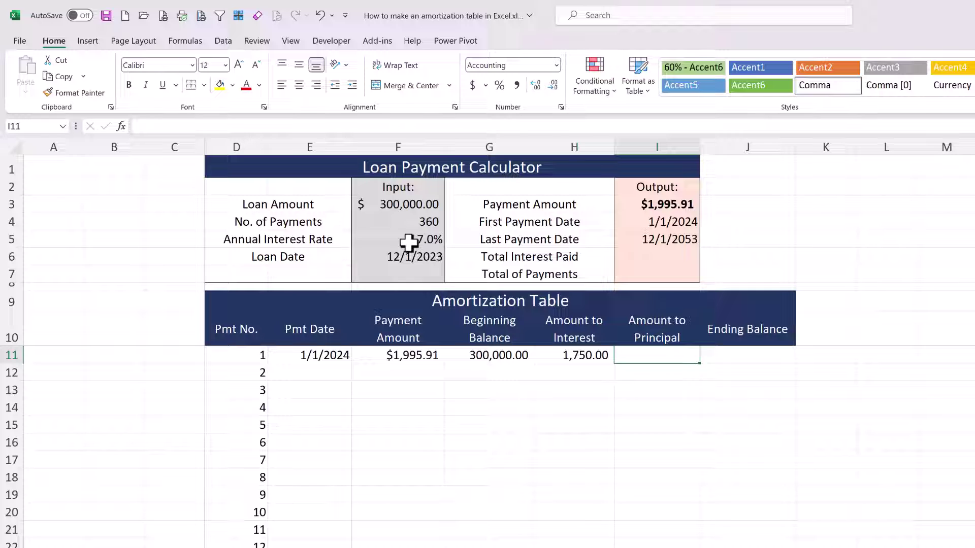
text(+)
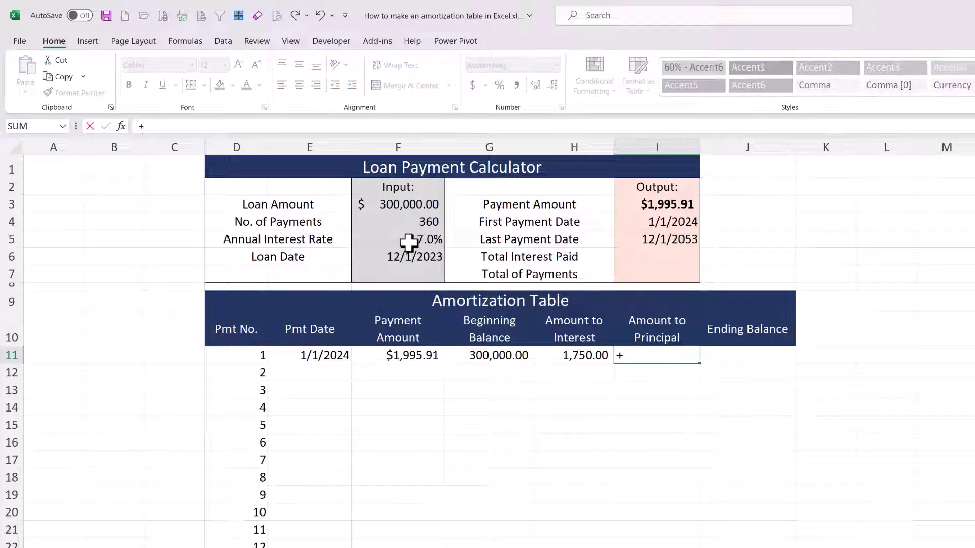
key(Left)
key(Left)
key(Left)
key(Left)
key(Right)
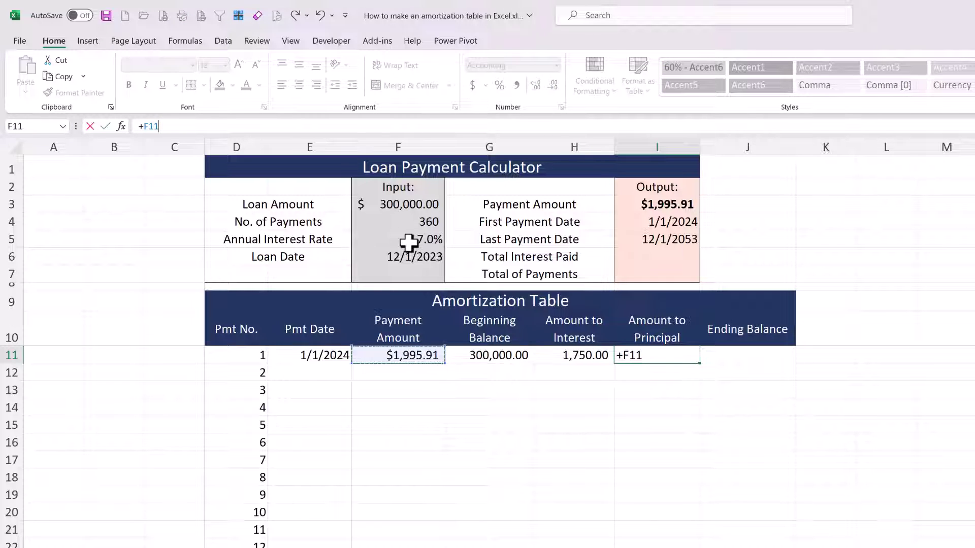
text(-)
key(Left)
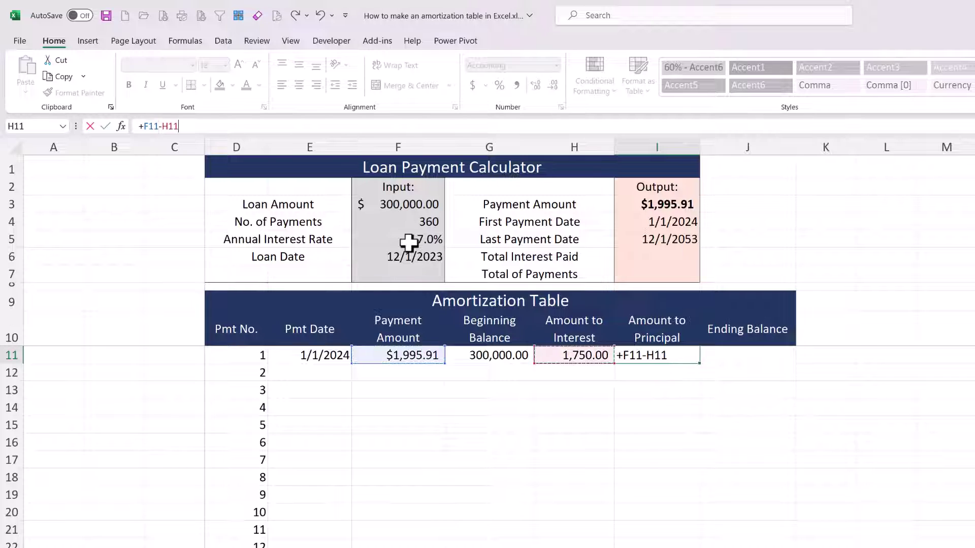
key(Return)
key(Up)
- Calculate the Ending Balance for payment 1 in J11 as beginning balance minus principal with =+G11-I11
key(Right)
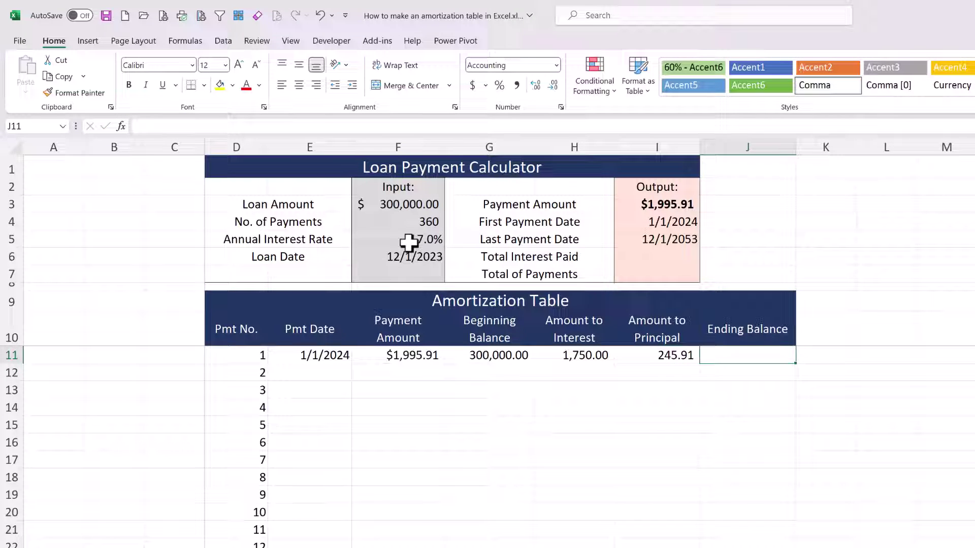
text(+)
key(Left)
key(Left)
key(Left)
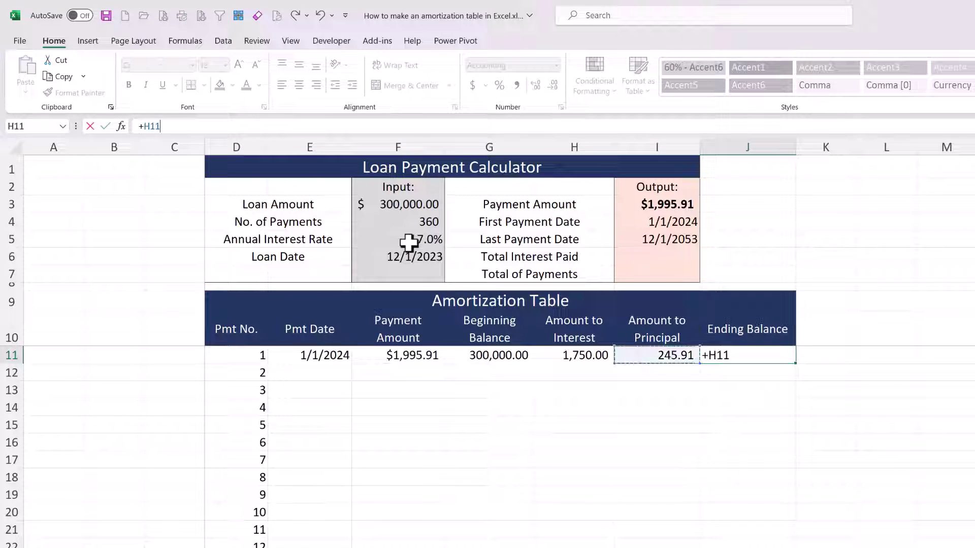
text(-)
key(Left)
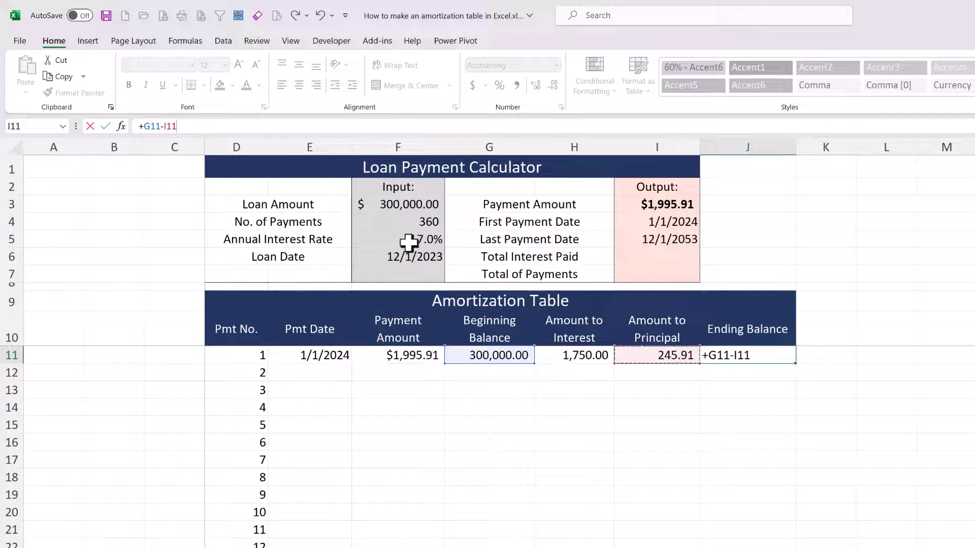
key(Return)
key(Up)
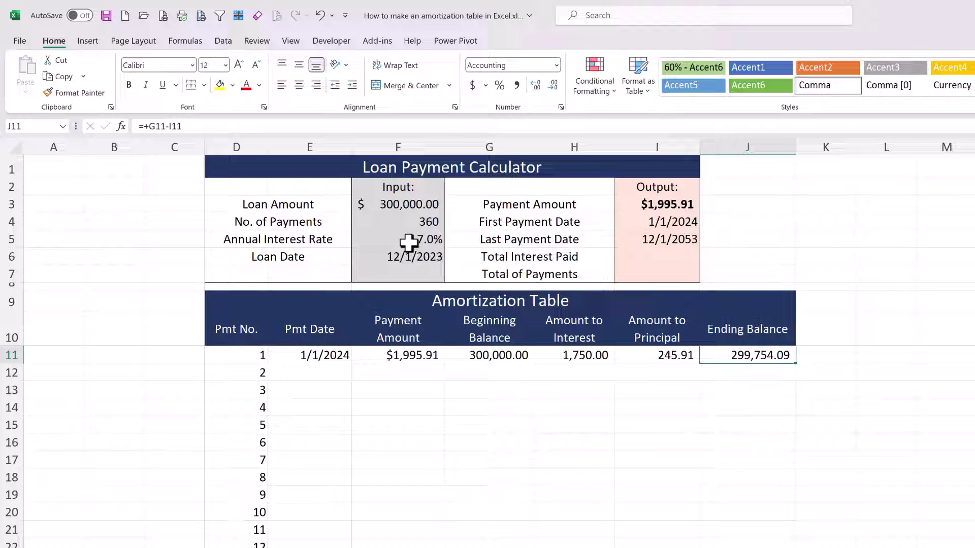
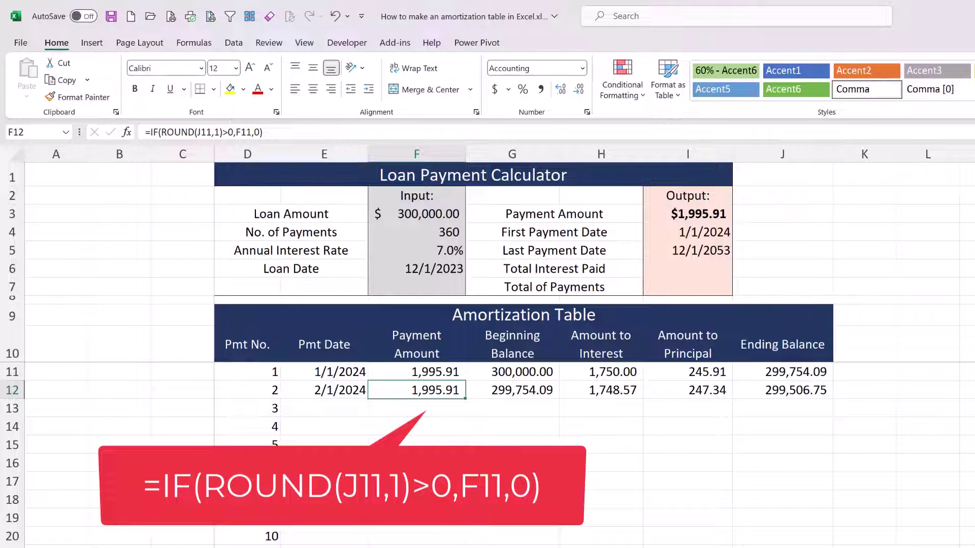
- Review the payment 2 formulas for beginning balance, interest, principal and ending balance in G12 through J12
click(512, 390)
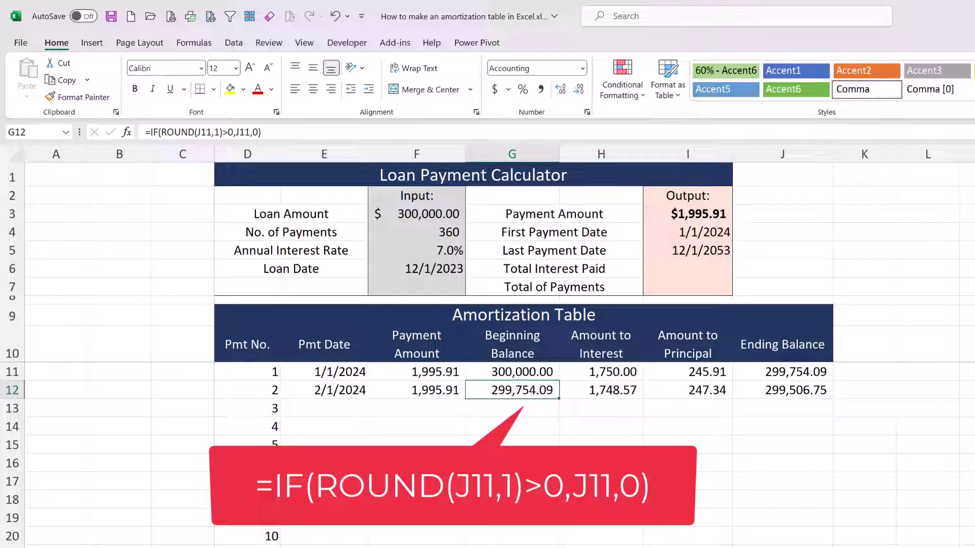
click(602, 390)
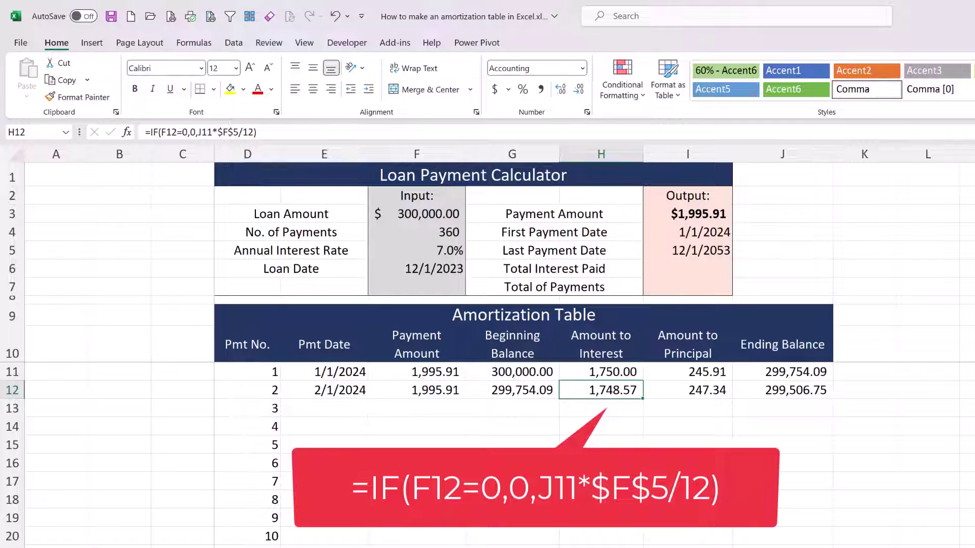
click(688, 390)
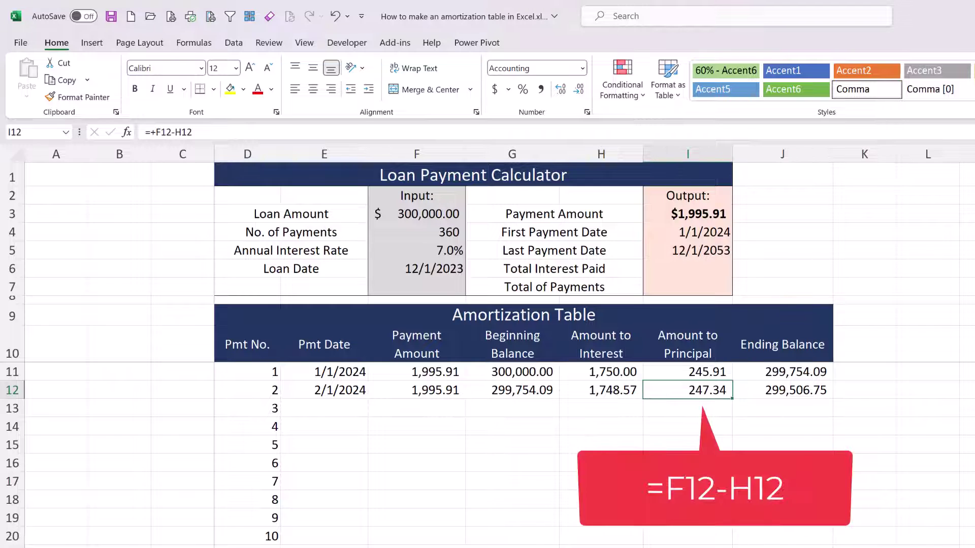
click(782, 390)
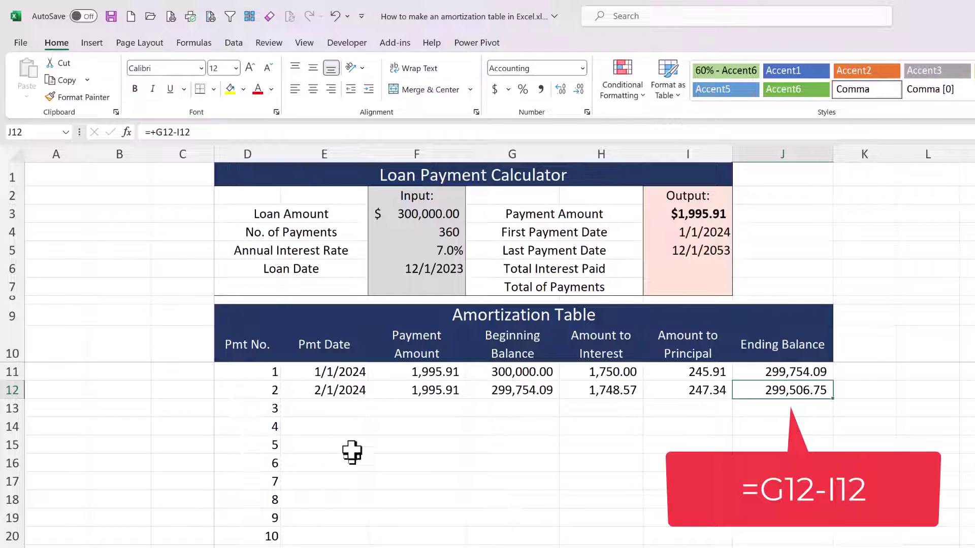
- Fill the Pmt Date formula in E12 and the Payment Amount formula in F12 down through the amortization table
click(343, 393)
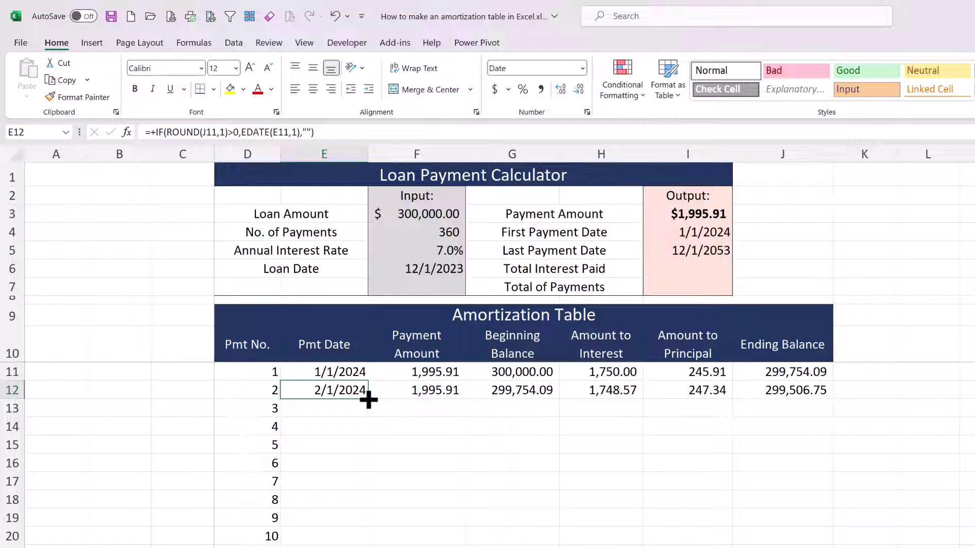
double_click(369, 400)
click(386, 391)
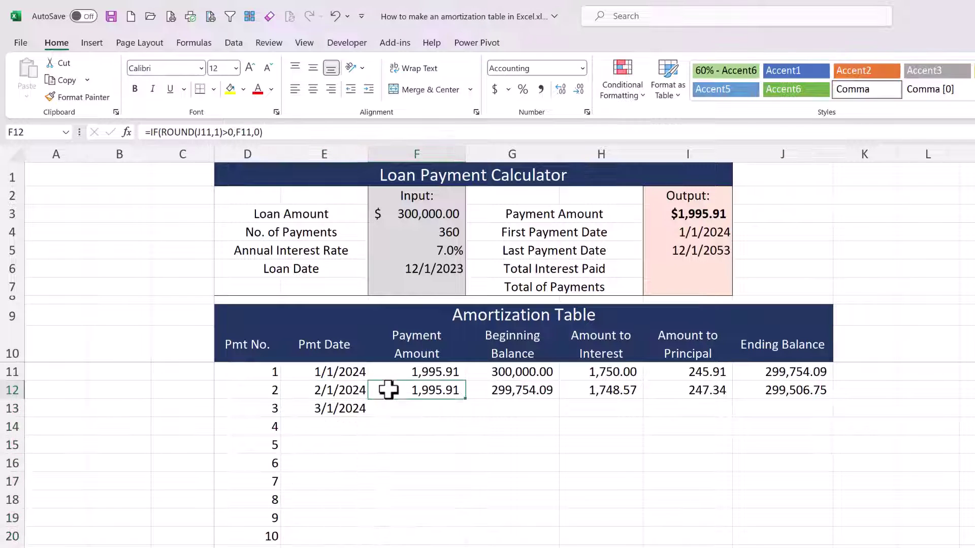
double_click(466, 400)
- Fill the Beginning Balance formula in G12 and the Amount to Interest formula in H12 down through the table
click(501, 392)
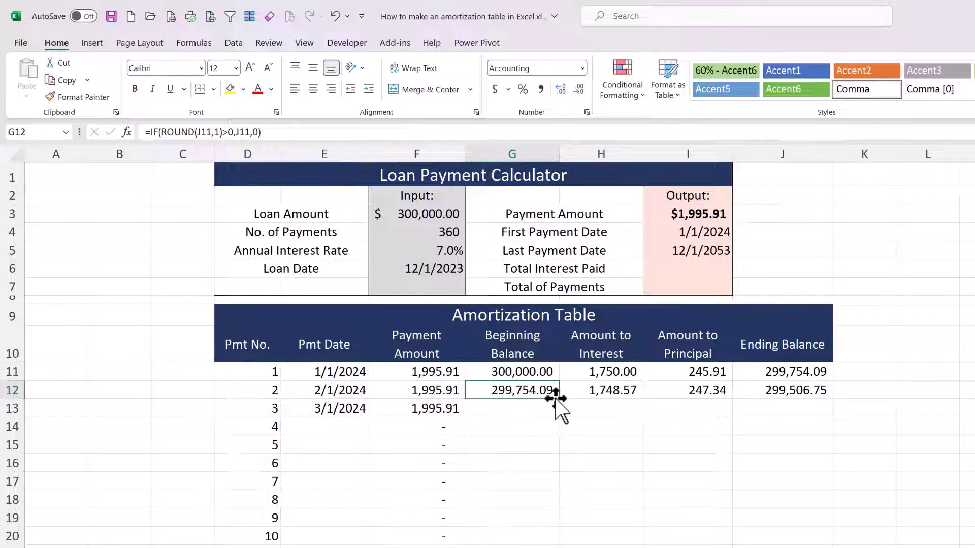
double_click(556, 398)
click(596, 400)
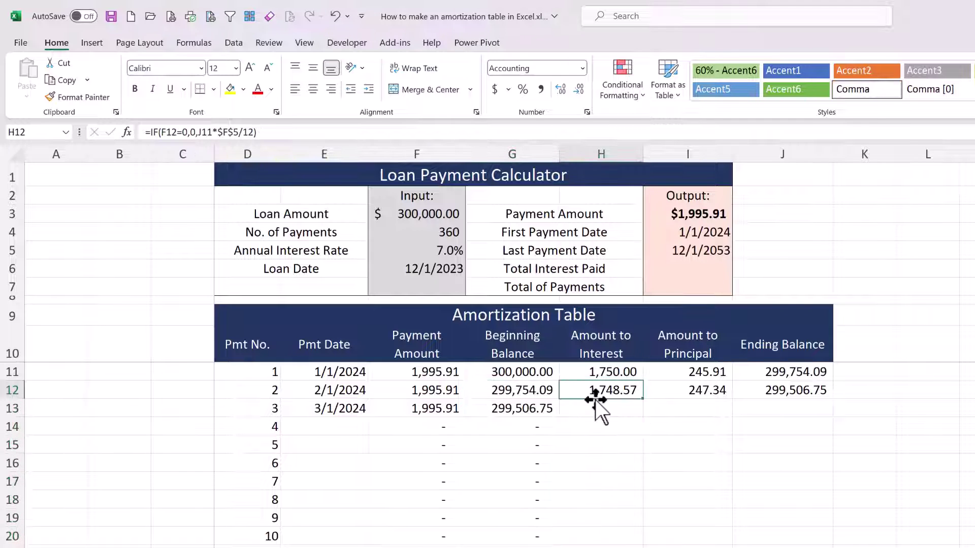
double_click(643, 399)
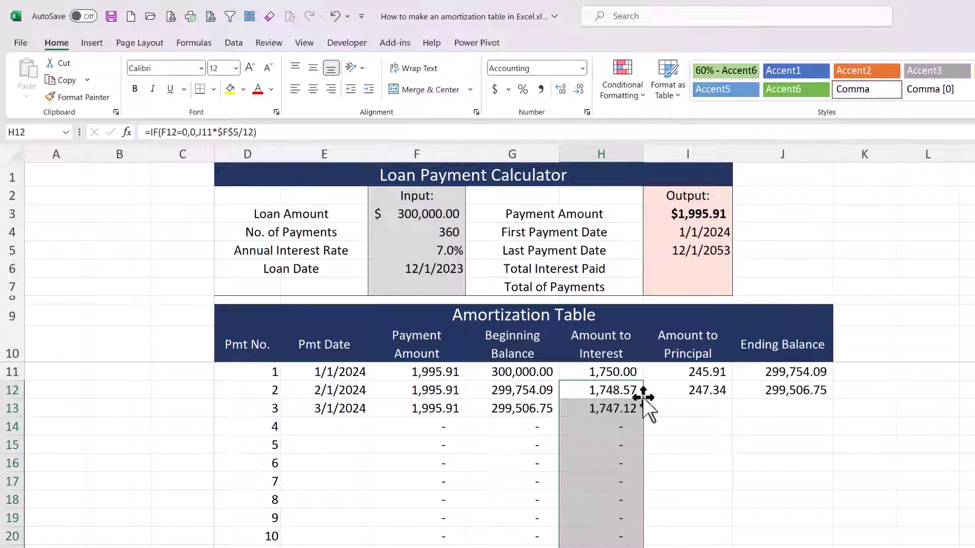
- Fill the Amount to Principal formula in I12 and the Ending Balance formula in J12 down through the table
click(681, 391)
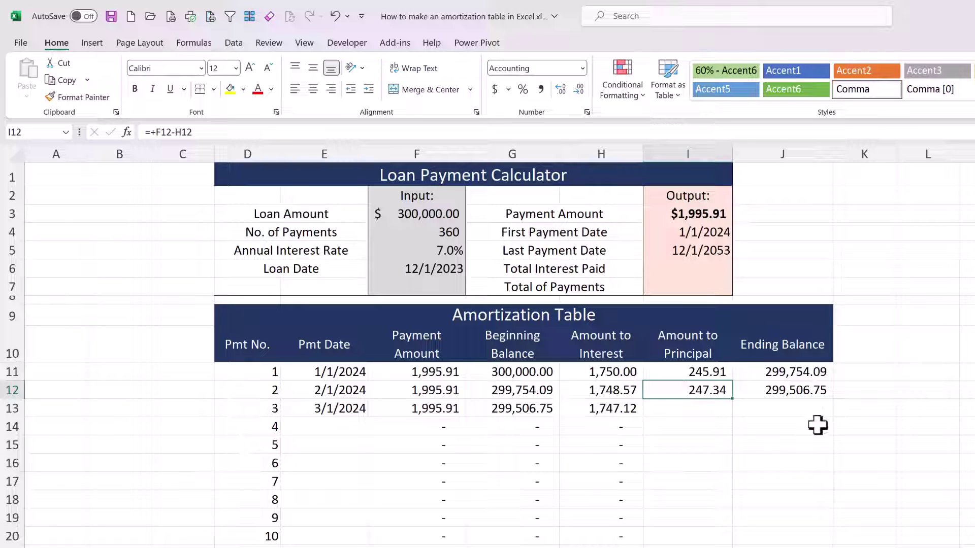
double_click(733, 399)
click(790, 394)
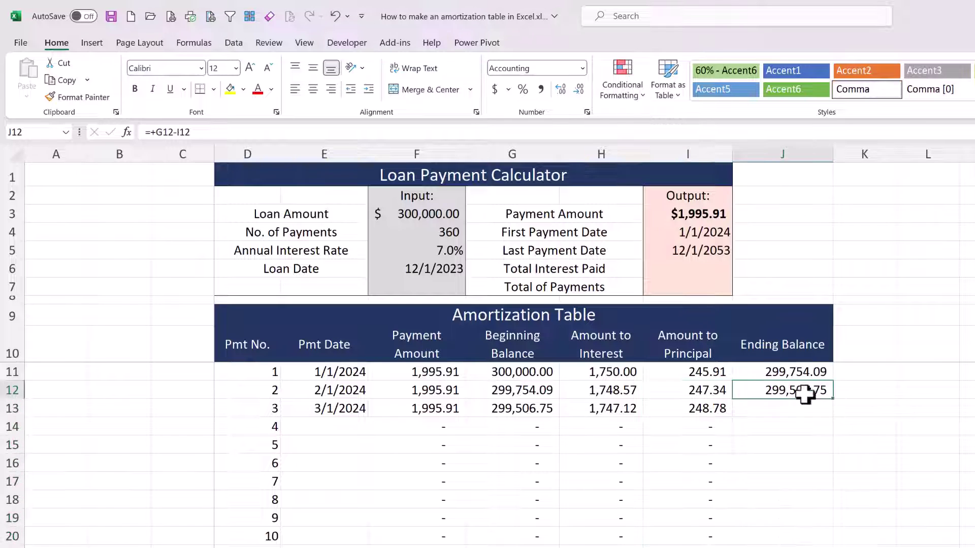
double_click(832, 398)
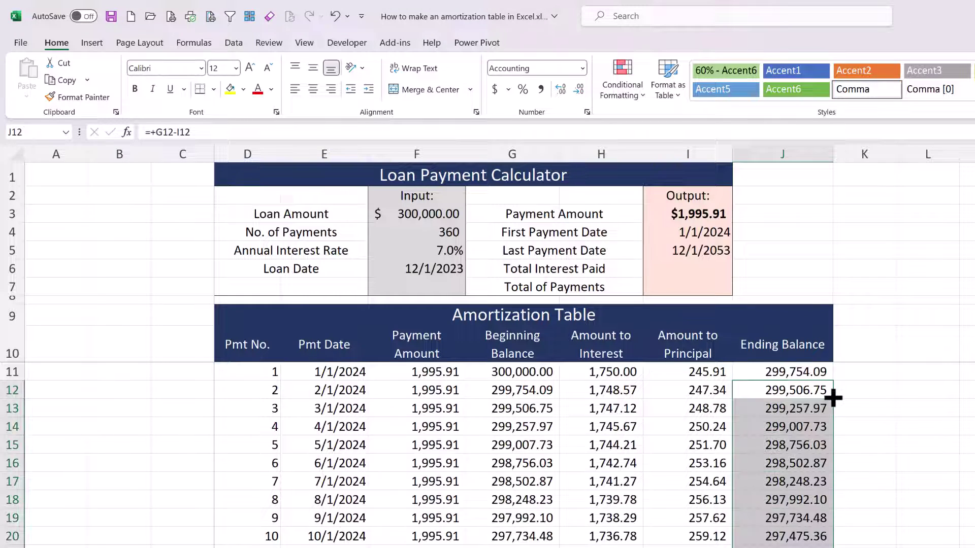
- Check the final payment date and ending balance in the last rows of the amortization table
click(347, 464)
key(ctrl+Down)
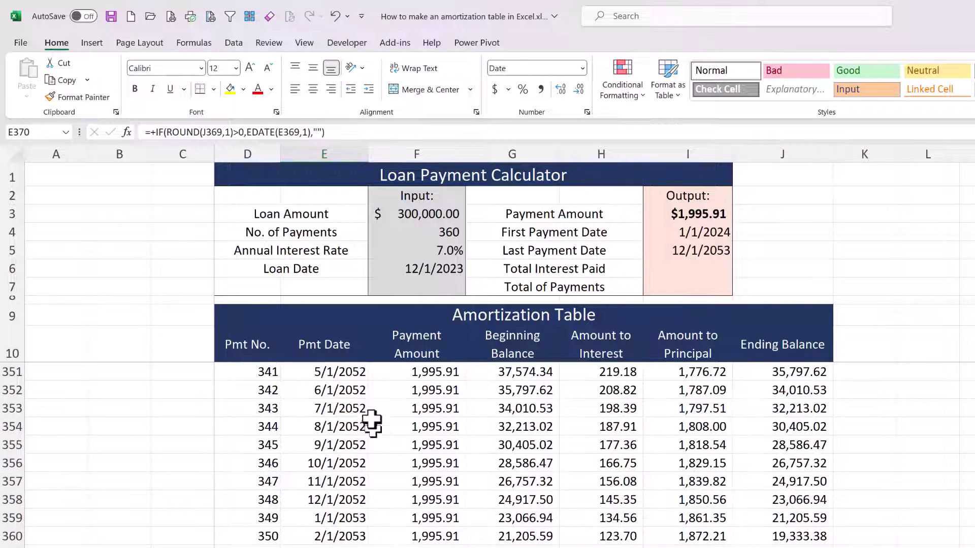
scroll(388, 433, down, 5)
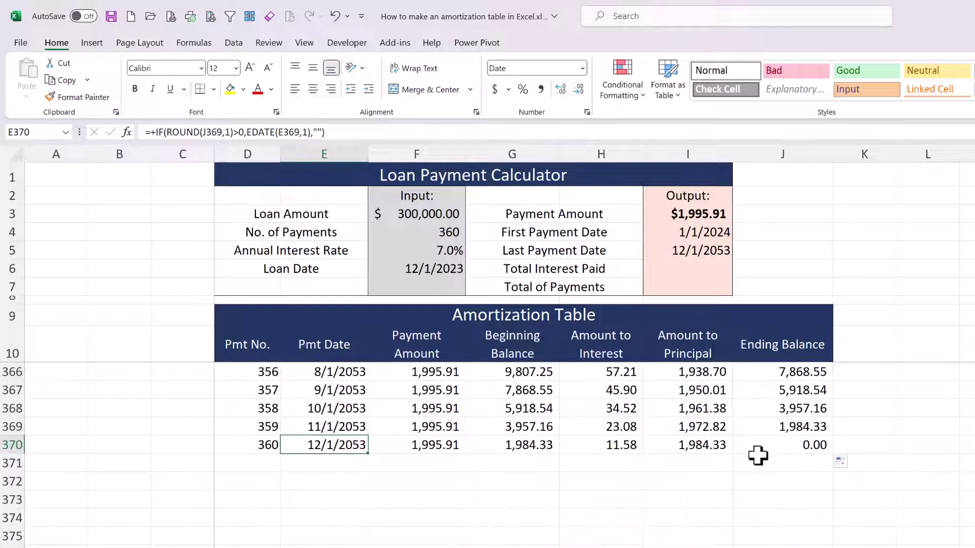
scroll(770, 459, up, 1)
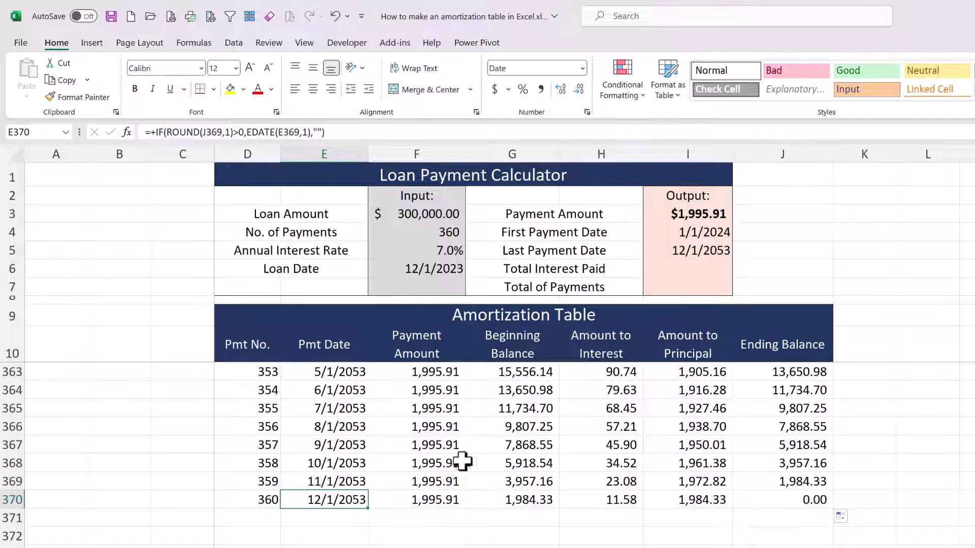
- Calculate Total Interest Paid in I6 by summing the Amount to Interest column, H11:H370
click(682, 266)
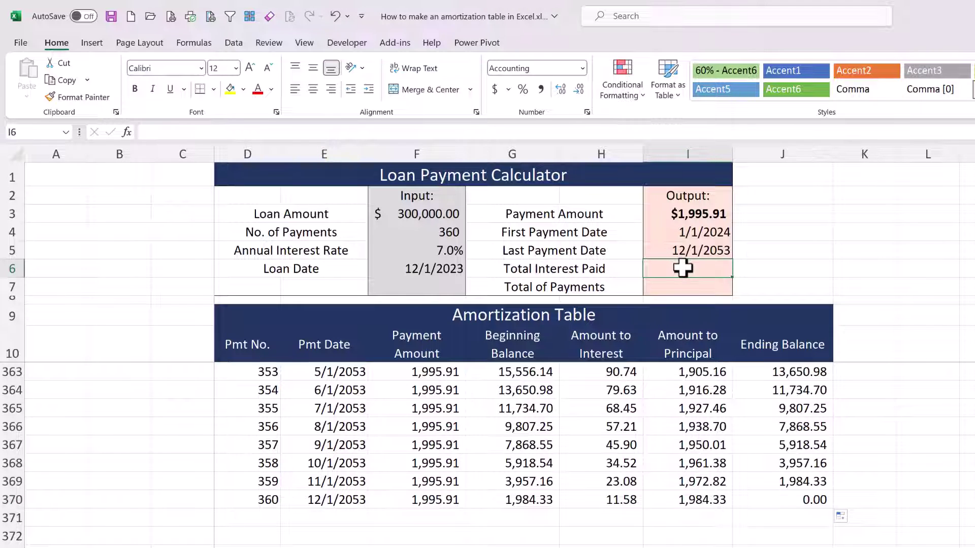
text(+)
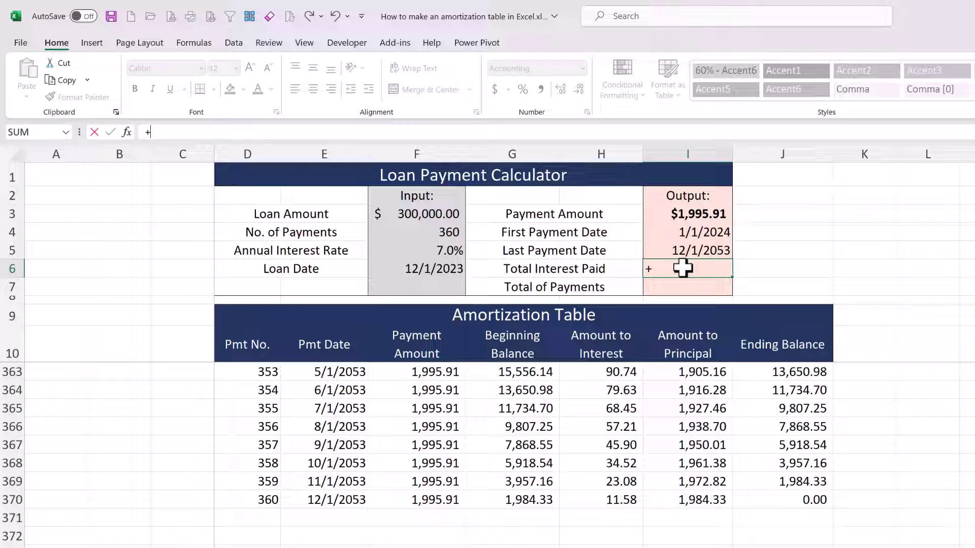
text(sum()
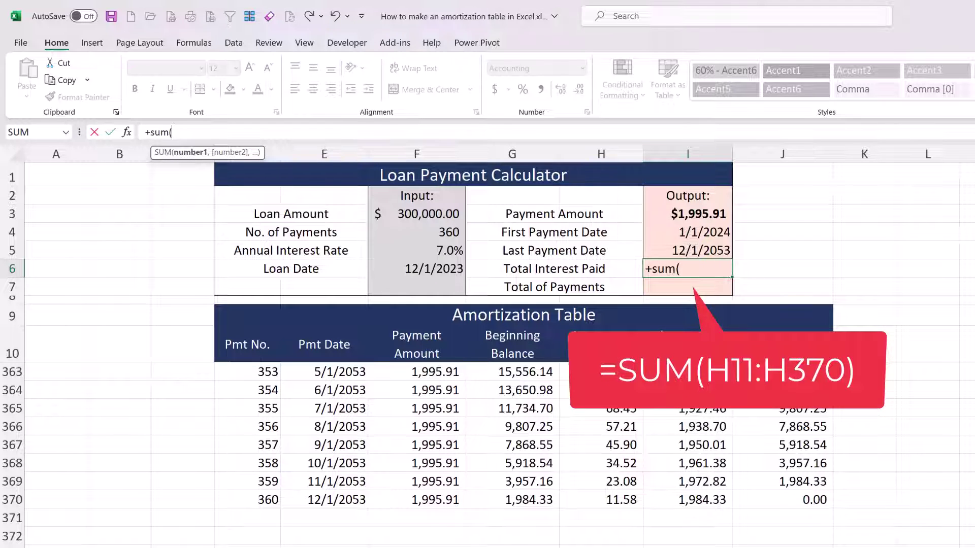
click(601, 344)
key(Down)
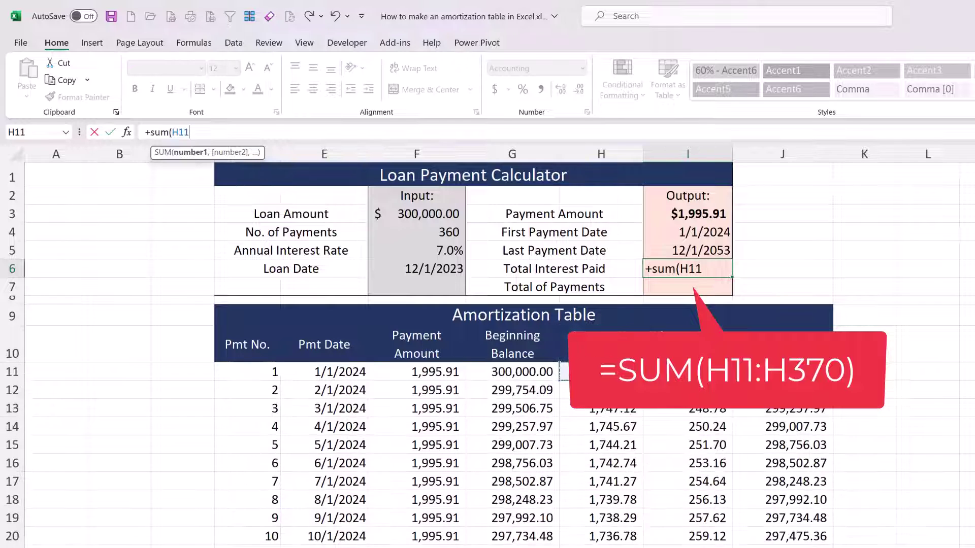
key(ctrl+shift+Down)
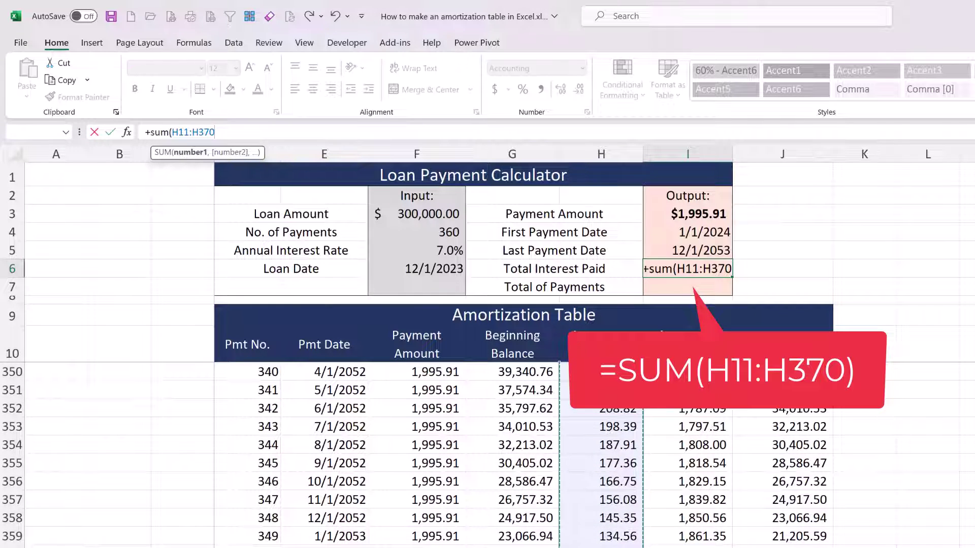
key(Return)
click(688, 268)
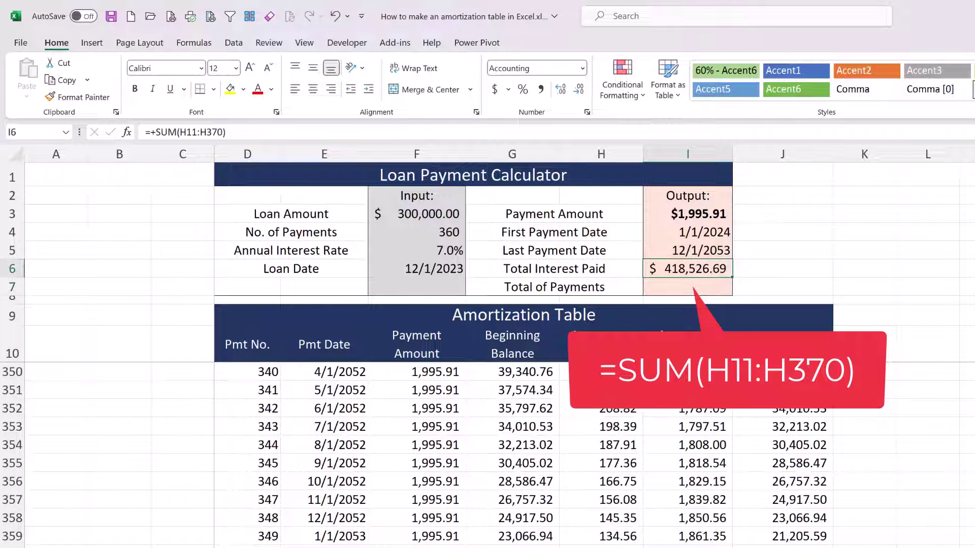
- Calculate Total of Payments in I7 by summing the Payment Amount column, F11:F370
key(Down)
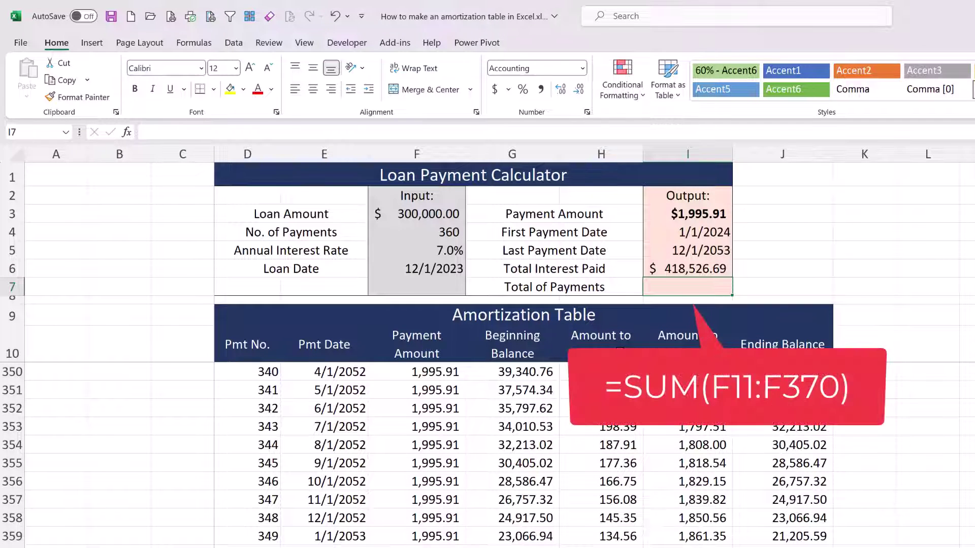
text(+sum()
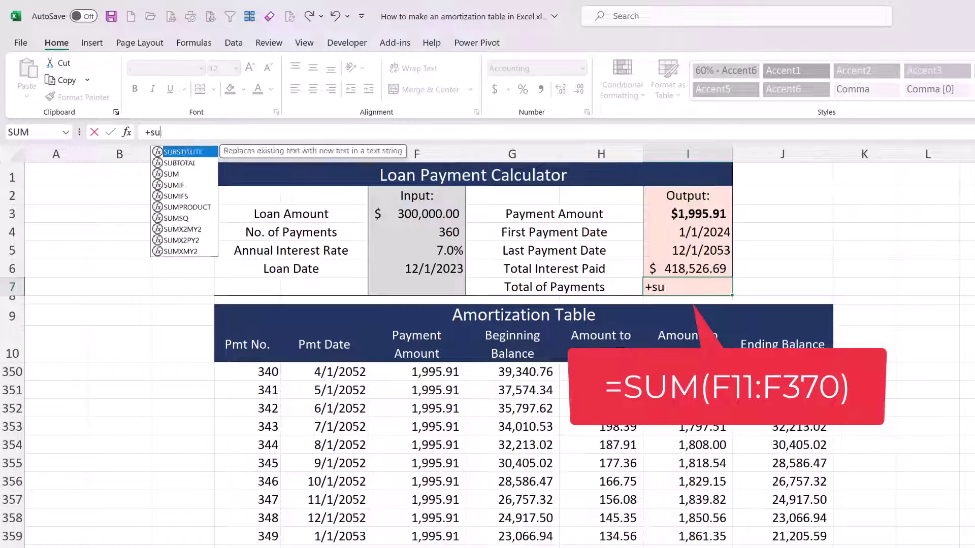
click(456, 356)
key(ctrl+shift+Down)
key(Down)
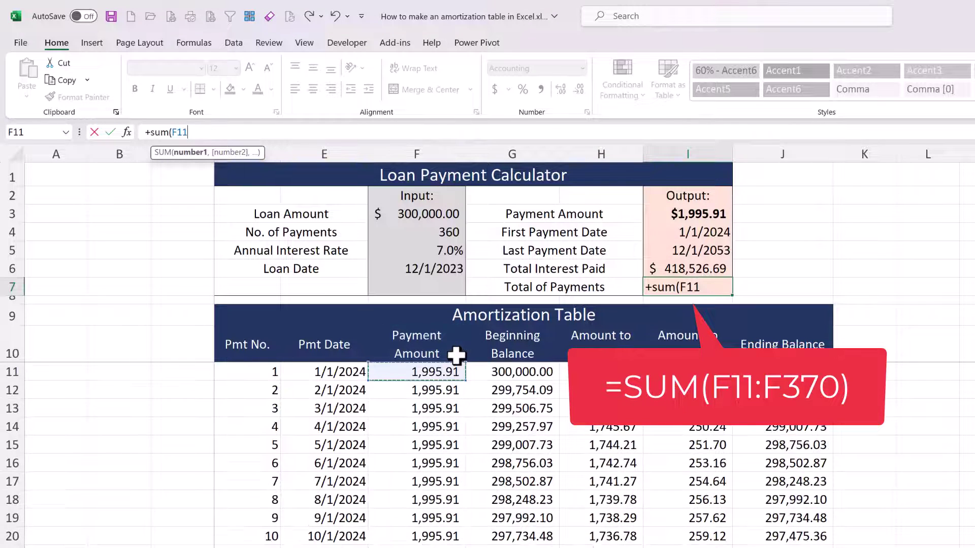
key(ctrl+shift+Down)
key(ctrl+Return)
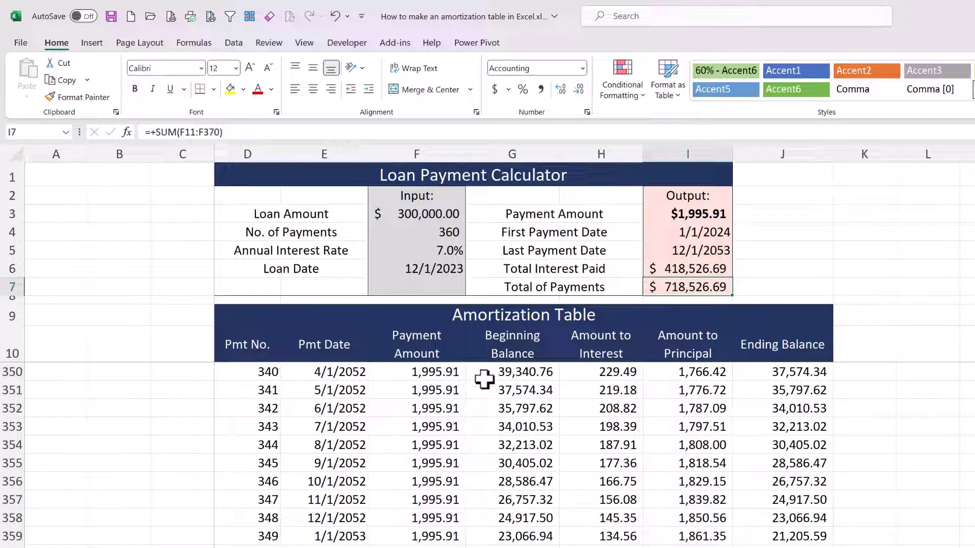
- Test the calculator with 5 payments and a loan amount of 100, and return to the amortization table's first row
click(412, 234)
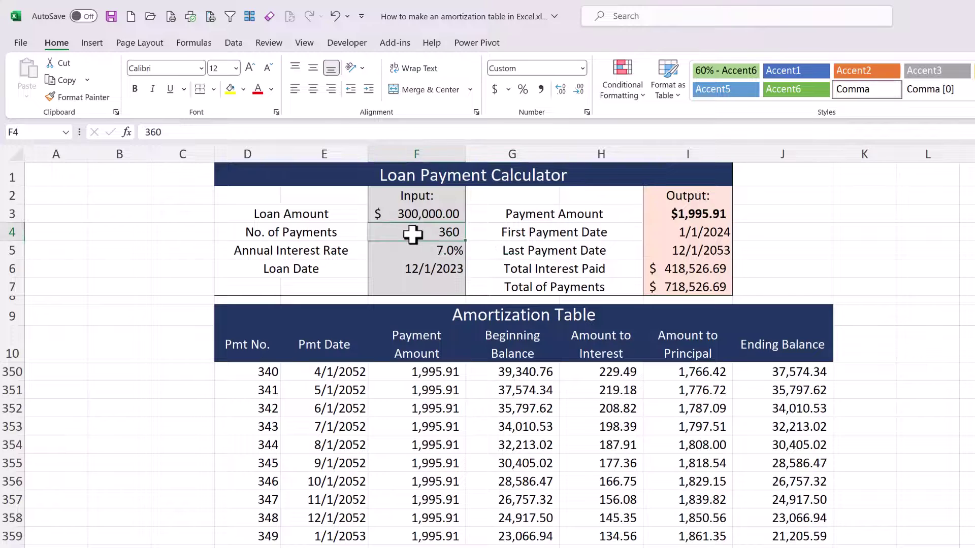
text(5)
key(Return)
key(Up)
key(Up)
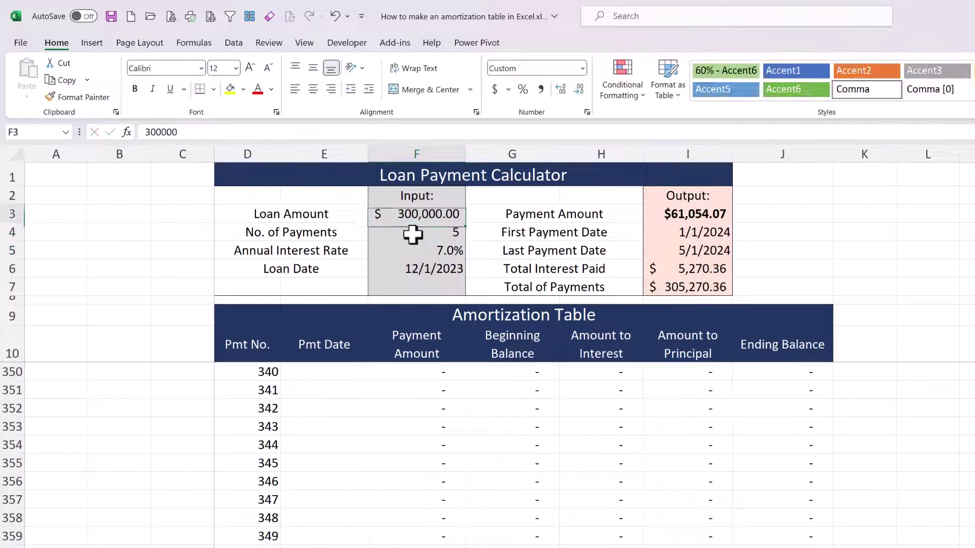
text(100)
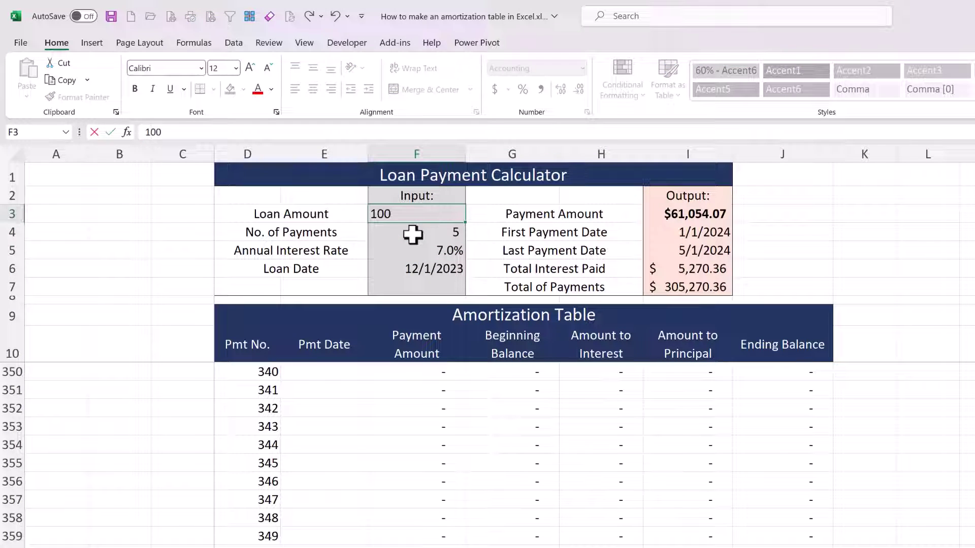
key(Return)
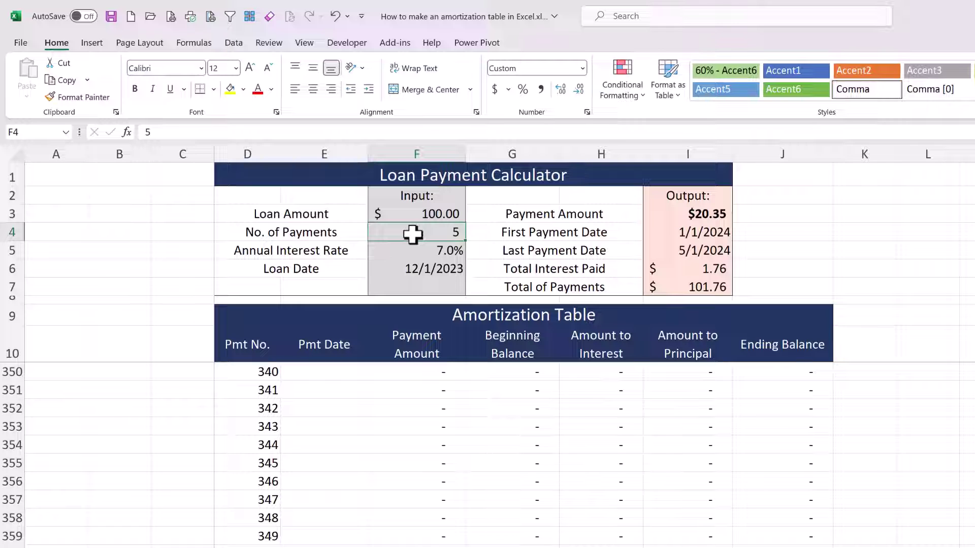
key(ctrl+Home)
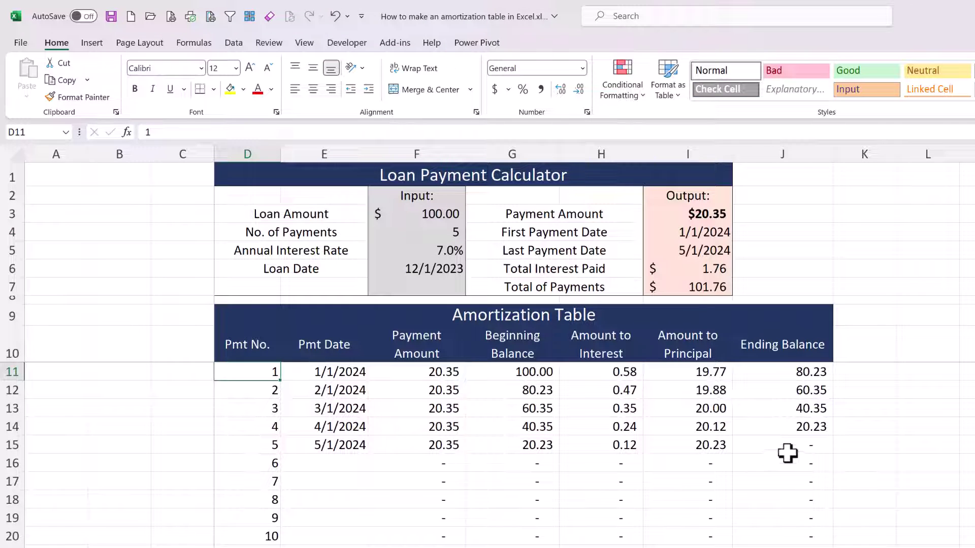